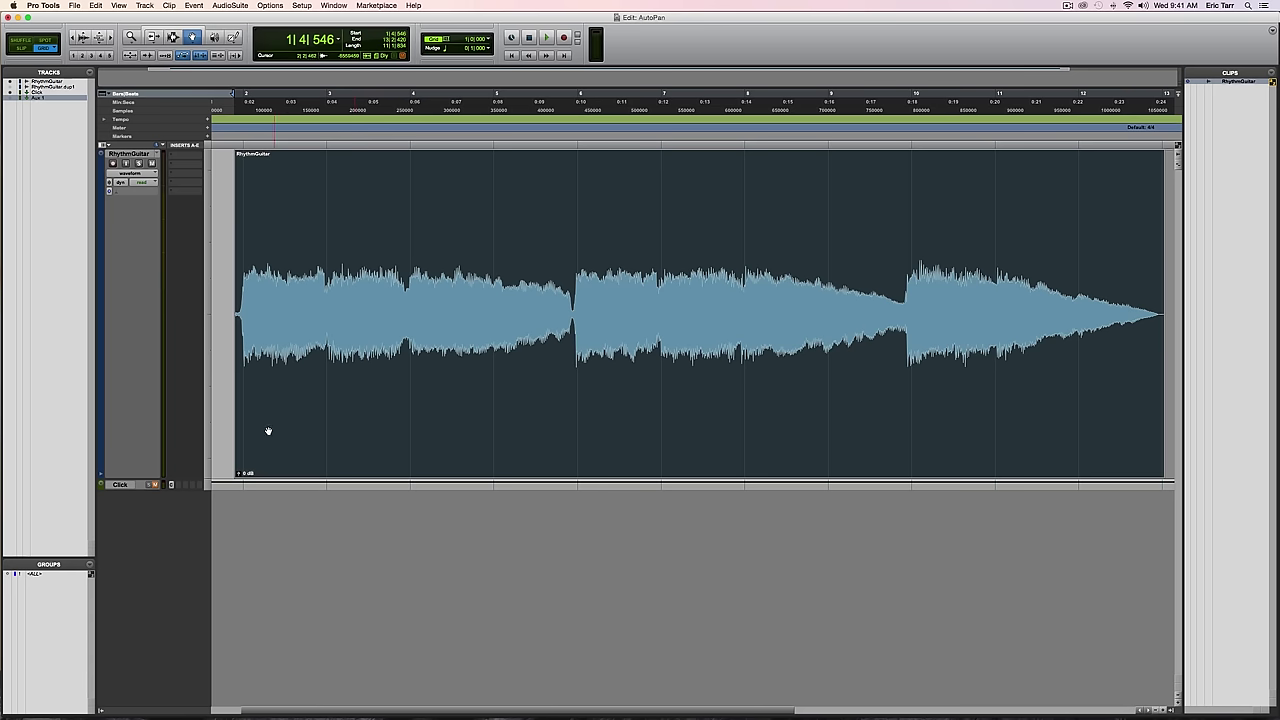
# Step: Start playback of the AutoPan session to hear the RhythmGuitar clip from the beginning
pyautogui.press('space')
# Step: Unmute the Click track, listen along, then stop playback
pyautogui.click(155, 485)
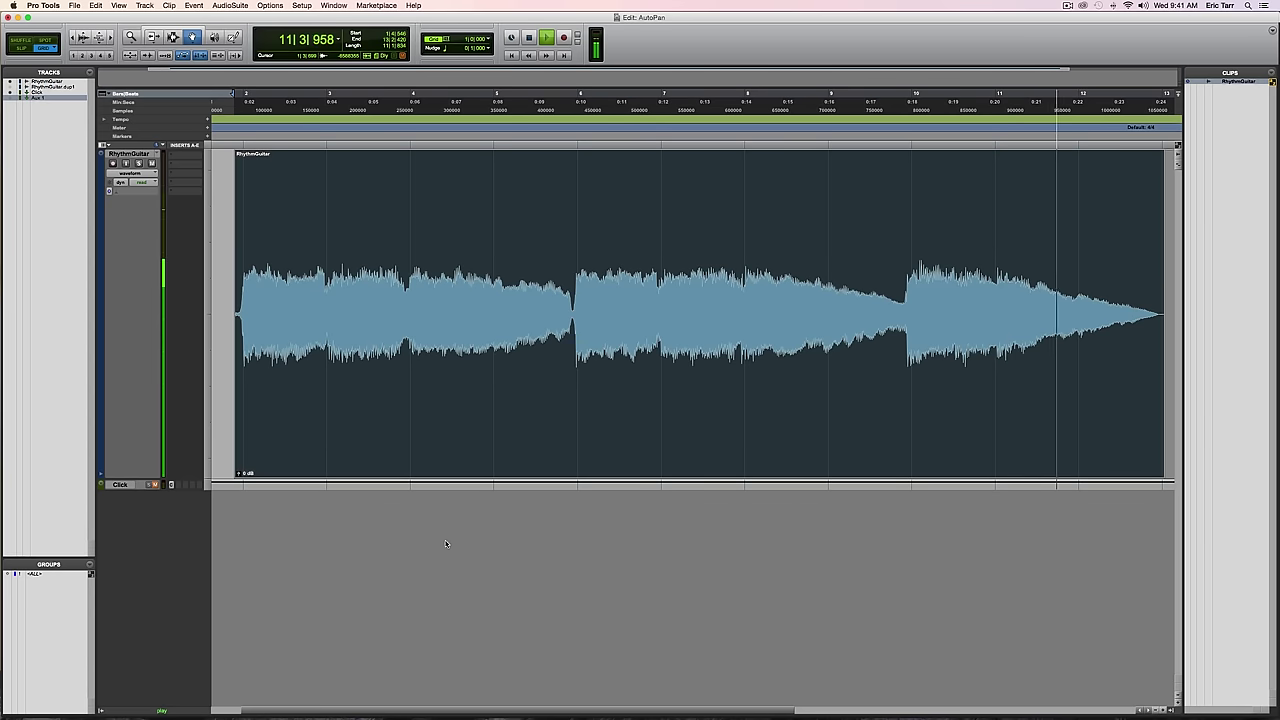
pyautogui.press('space')
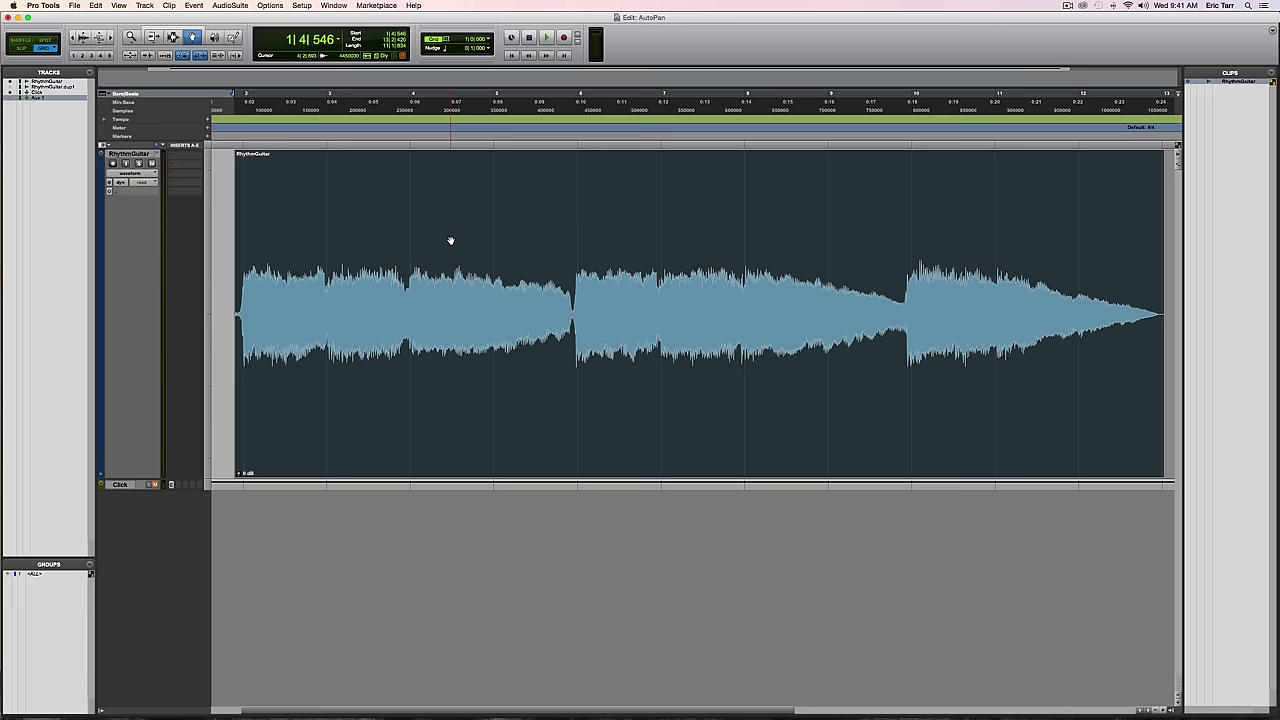
# Step: Show RhythmGuitar pan automation, drag its first breakpoint to hard left (<100), and audition it
pyautogui.click(146, 174)
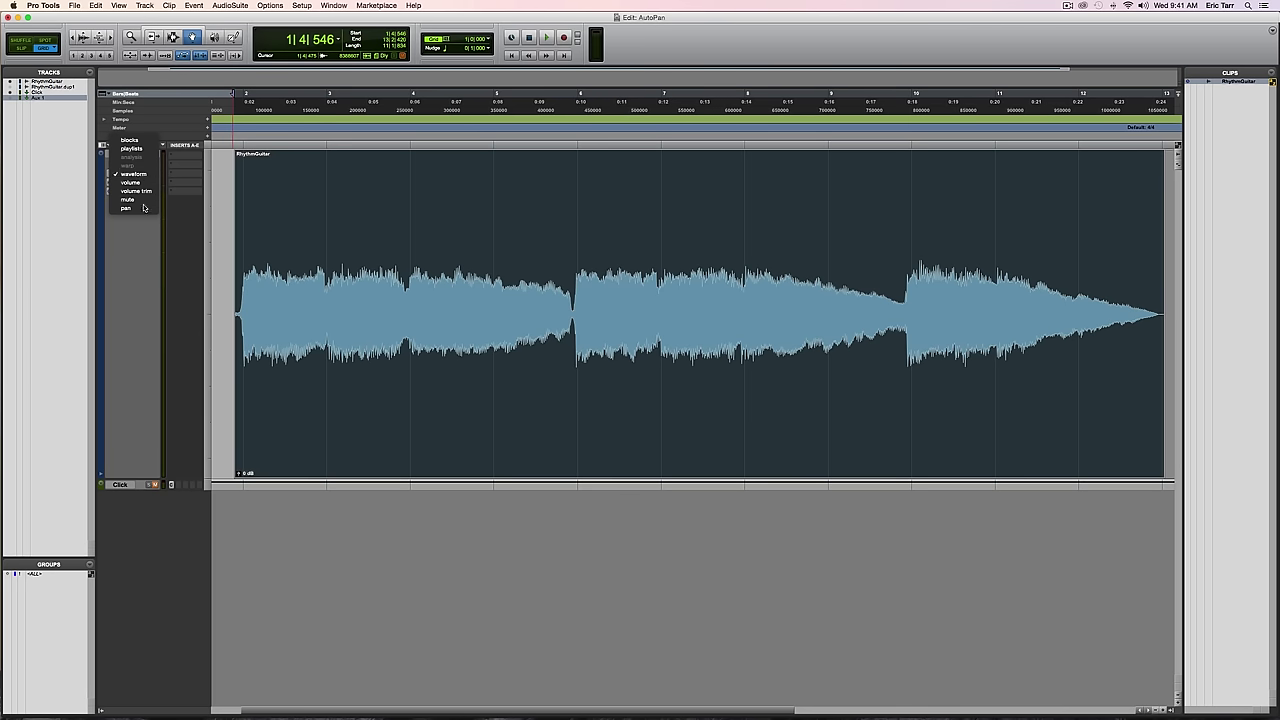
pyautogui.click(143, 207)
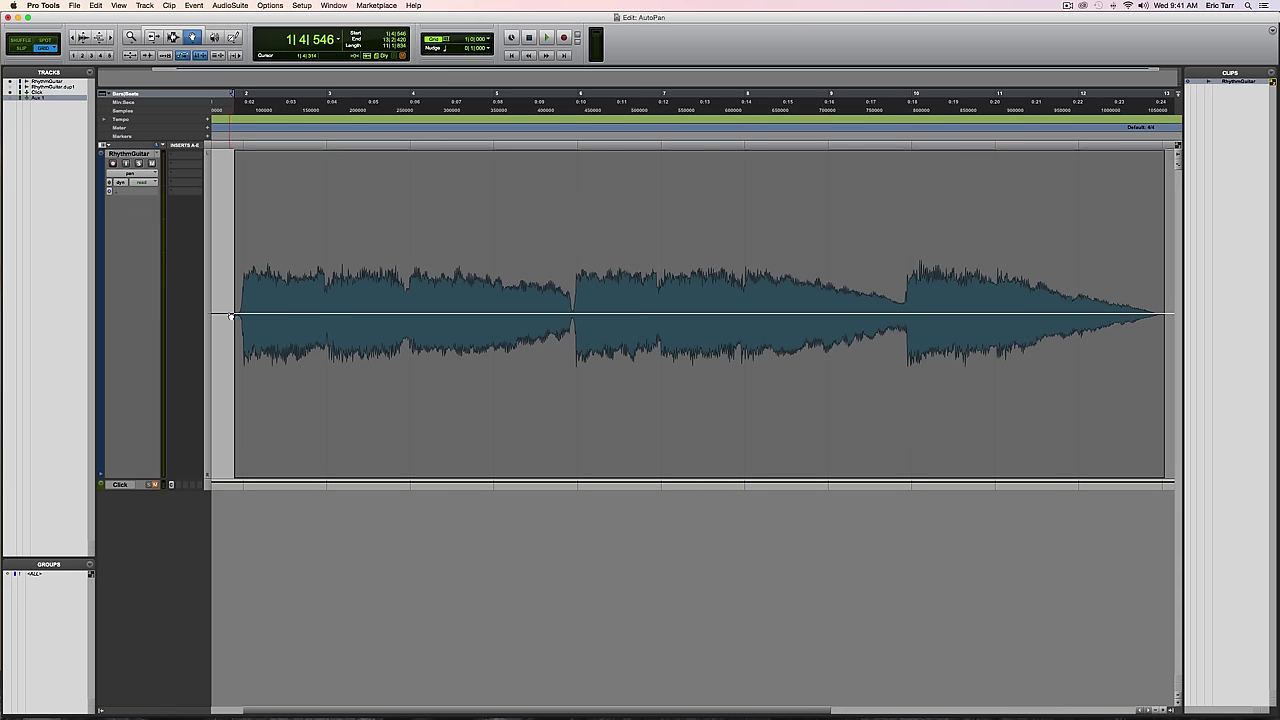
pyautogui.moveTo(242, 316); pyautogui.dragTo(269, 127)
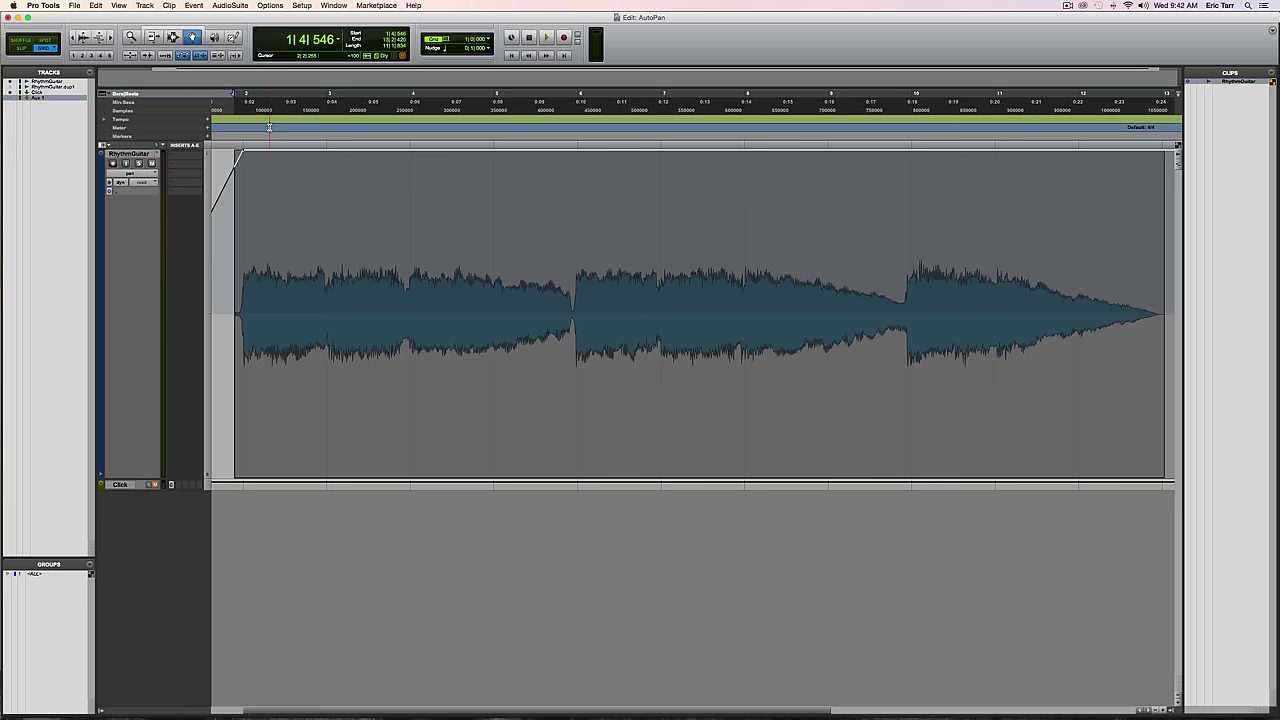
pyautogui.press('space')
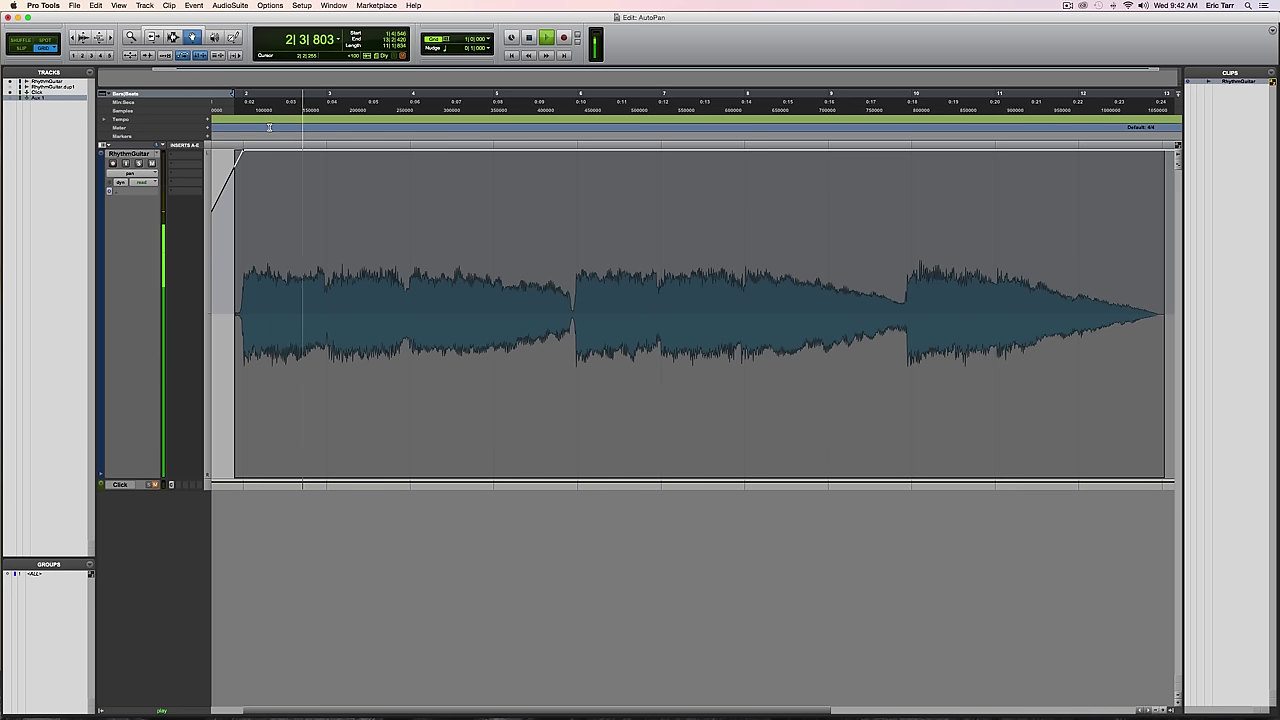
pyautogui.press('space')
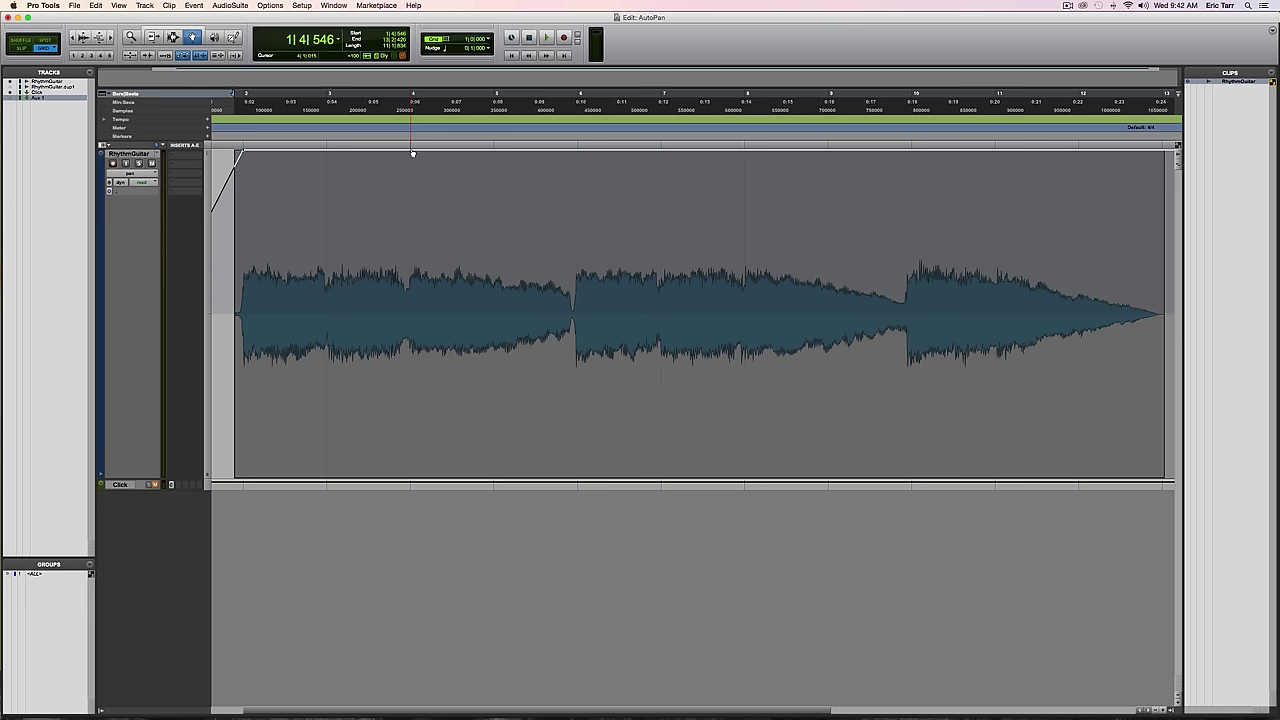
# Step: Zigzag the pan line between hard right and hard left at bars 4, 6, 8, 10, 12 and 14
pyautogui.moveTo(412, 153); pyautogui.dragTo(414, 500)
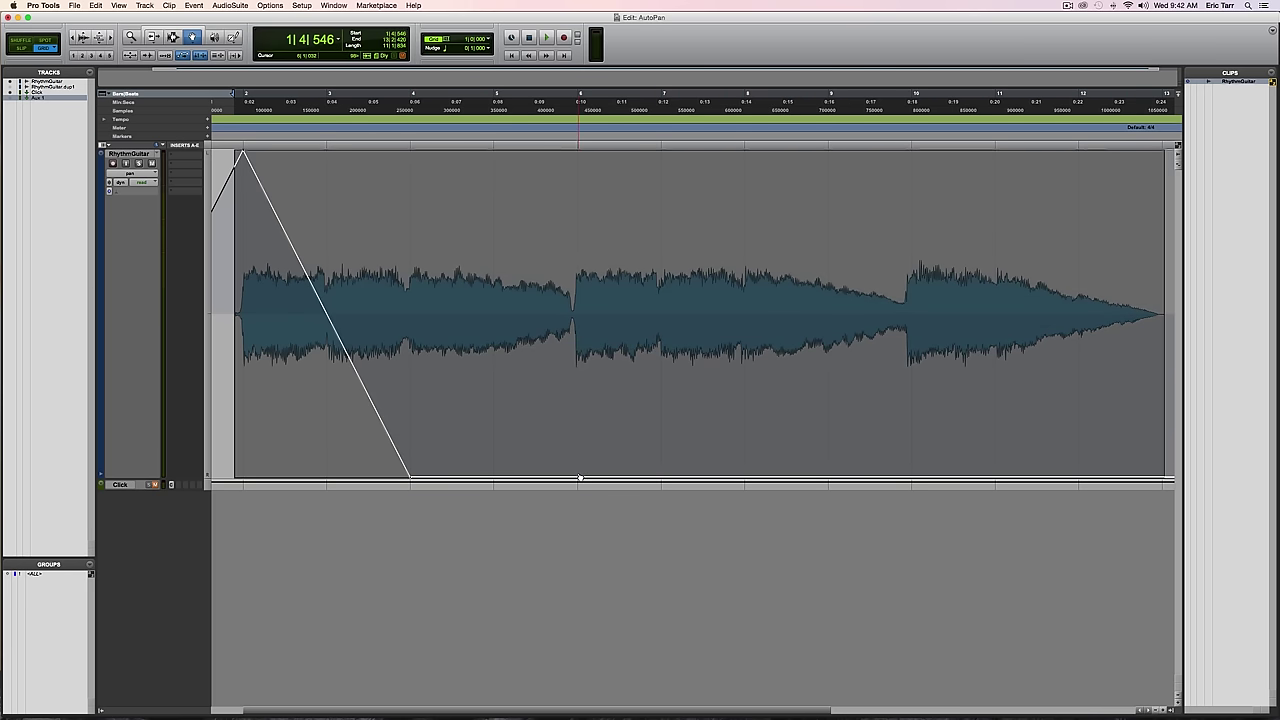
pyautogui.moveTo(578, 477); pyautogui.dragTo(576, 151)
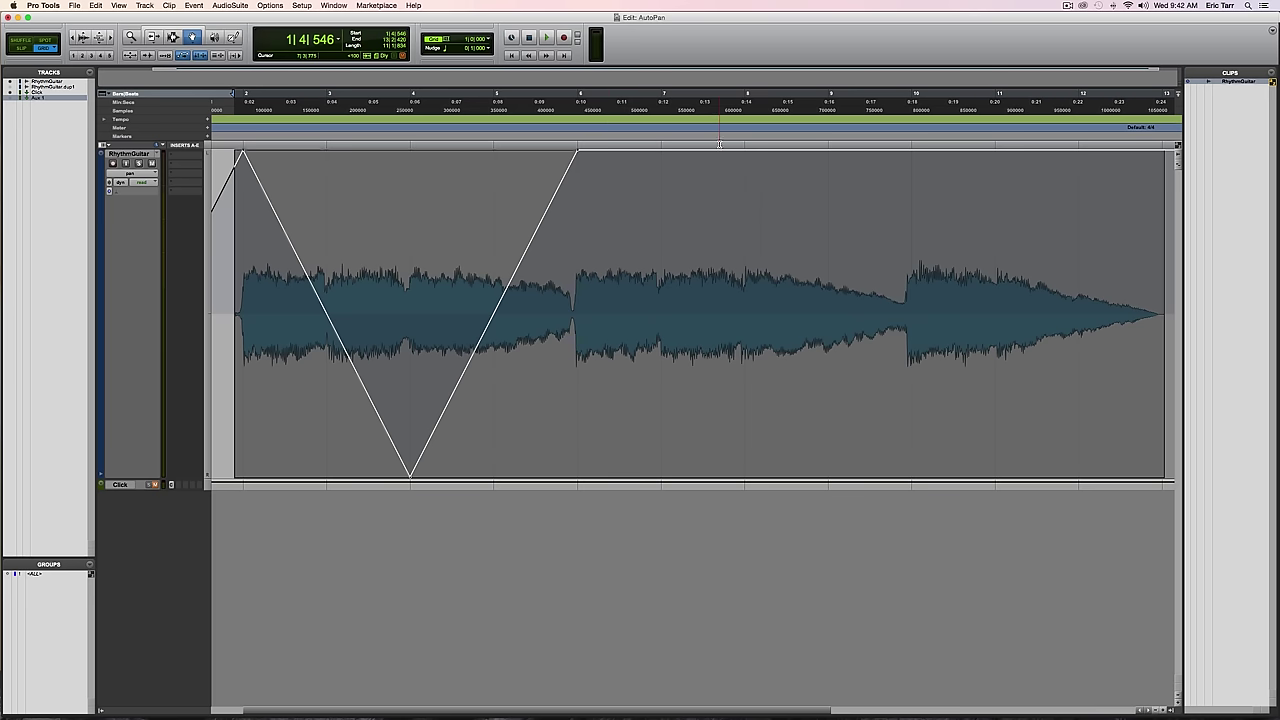
pyautogui.moveTo(752, 151); pyautogui.dragTo(744, 477)
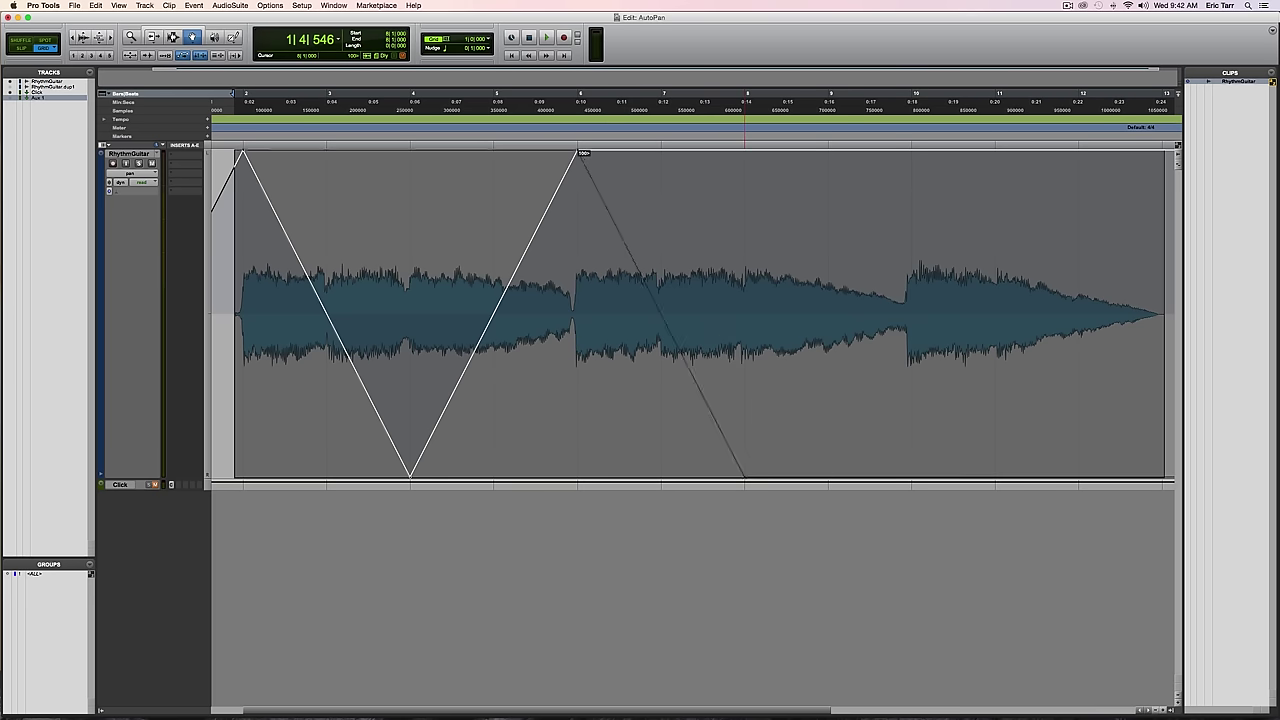
pyautogui.click(912, 478)
pyautogui.moveTo(912, 478); pyautogui.dragTo(912, 151)
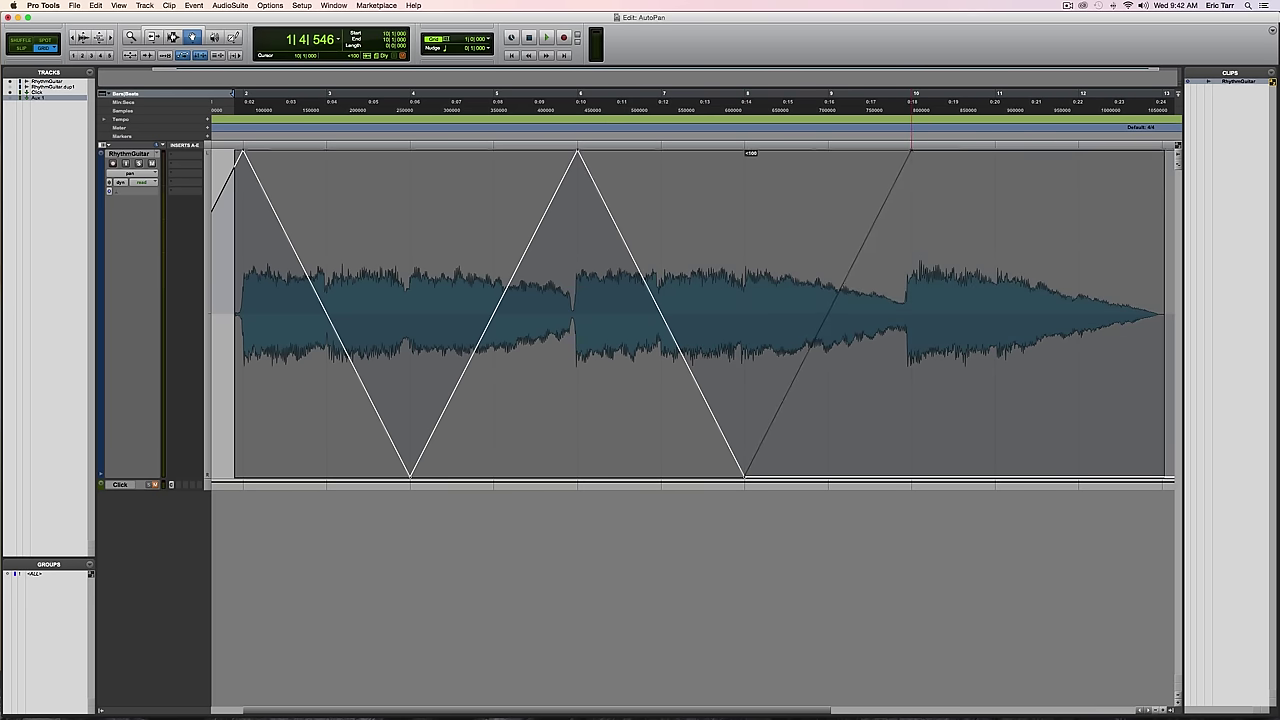
pyautogui.click(1081, 152)
pyautogui.moveTo(1081, 152); pyautogui.dragTo(1120, 526)
pyautogui.hscroll(3, 963, 366)
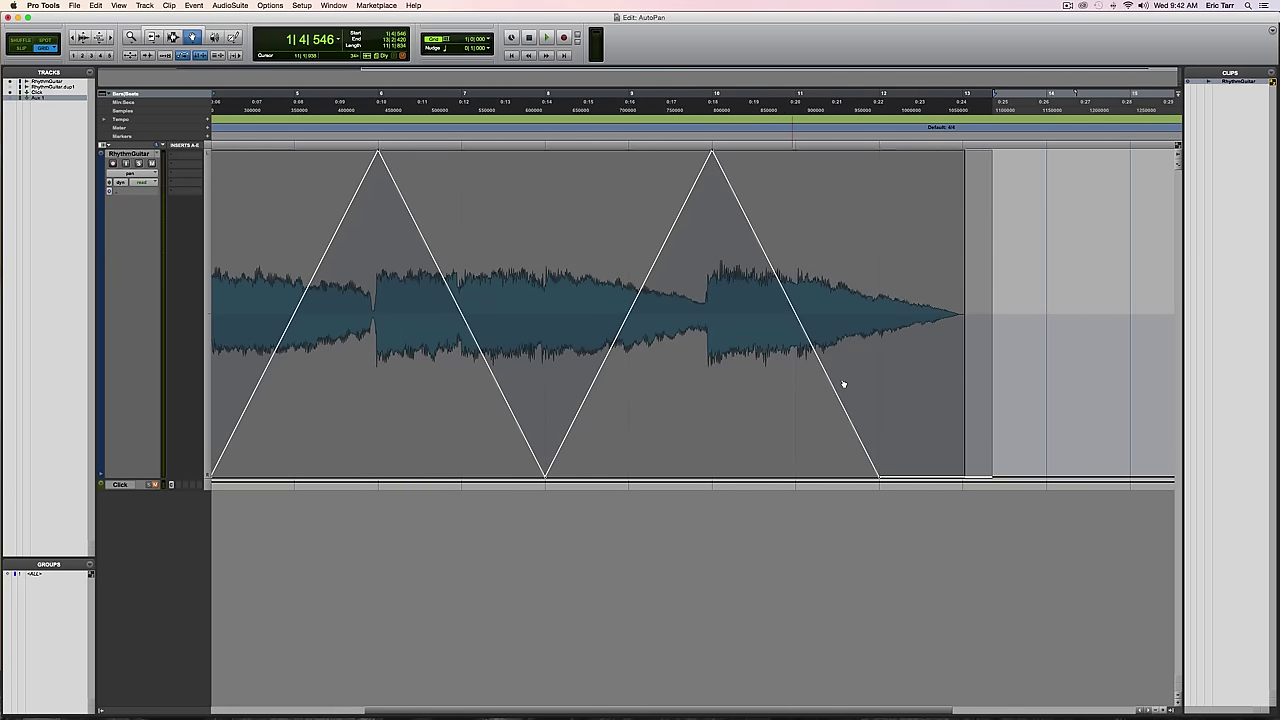
pyautogui.moveTo(991, 477); pyautogui.dragTo(1046, 150)
pyautogui.hscroll(-5, 876, 258)
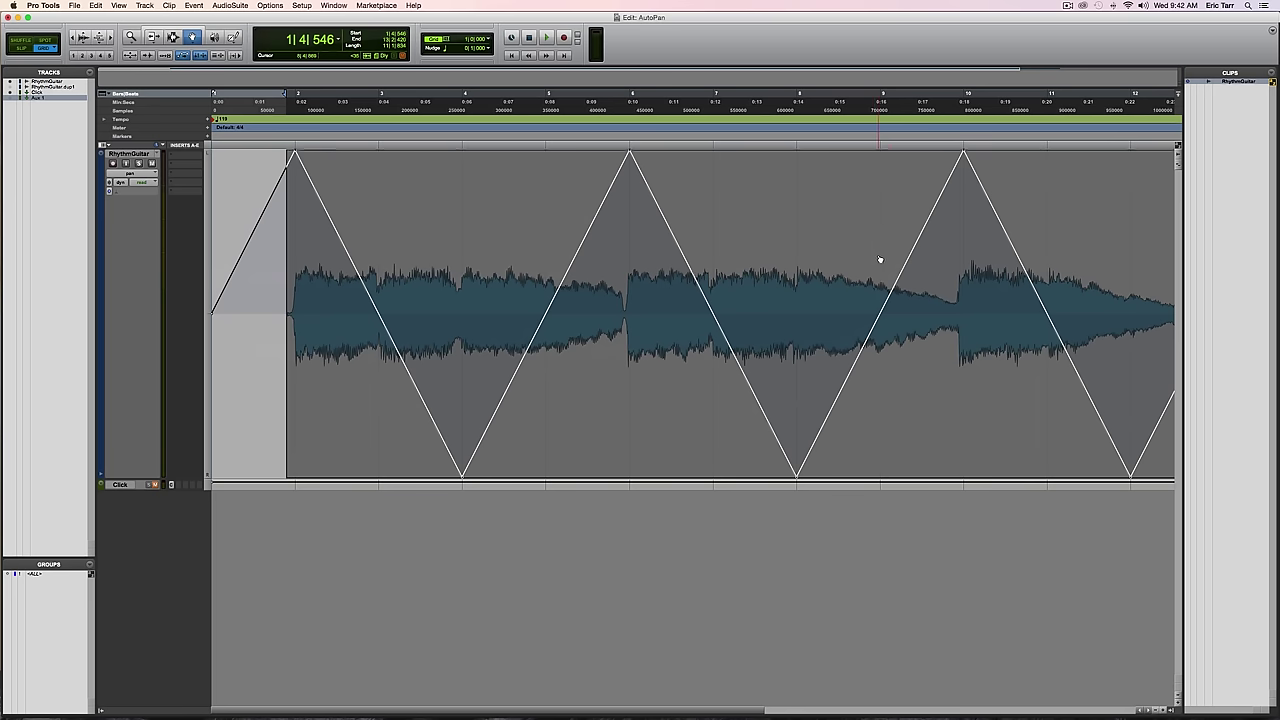
pyautogui.press('space')
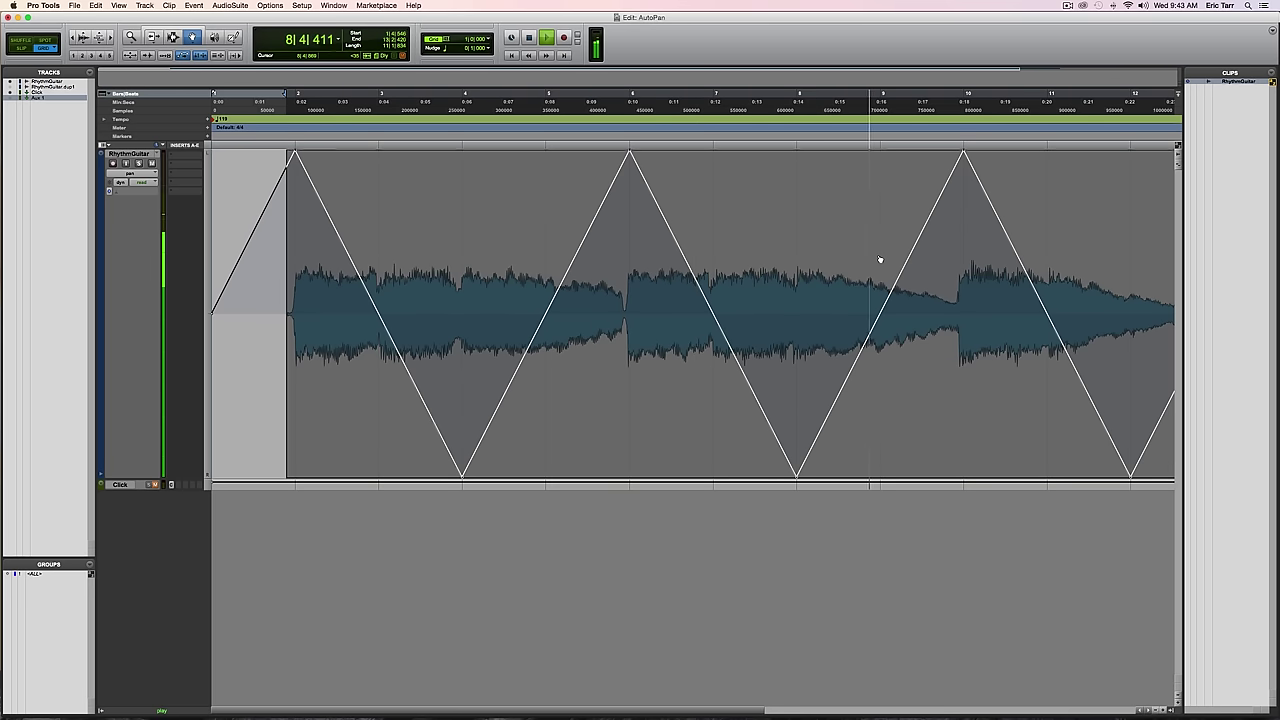
pyautogui.press('space')
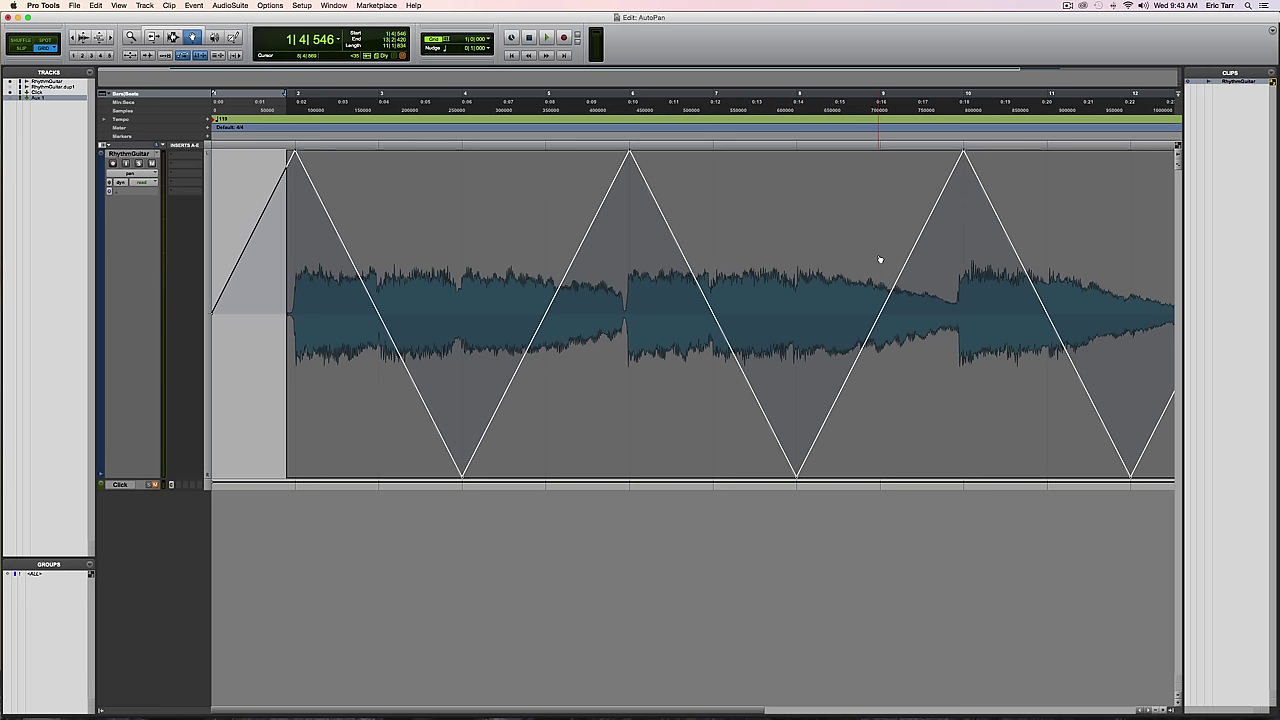
# Step: Insert a mono D-Verb on insert slot A of the RhythmGuitar track
pyautogui.hscroll(5, 880, 260)
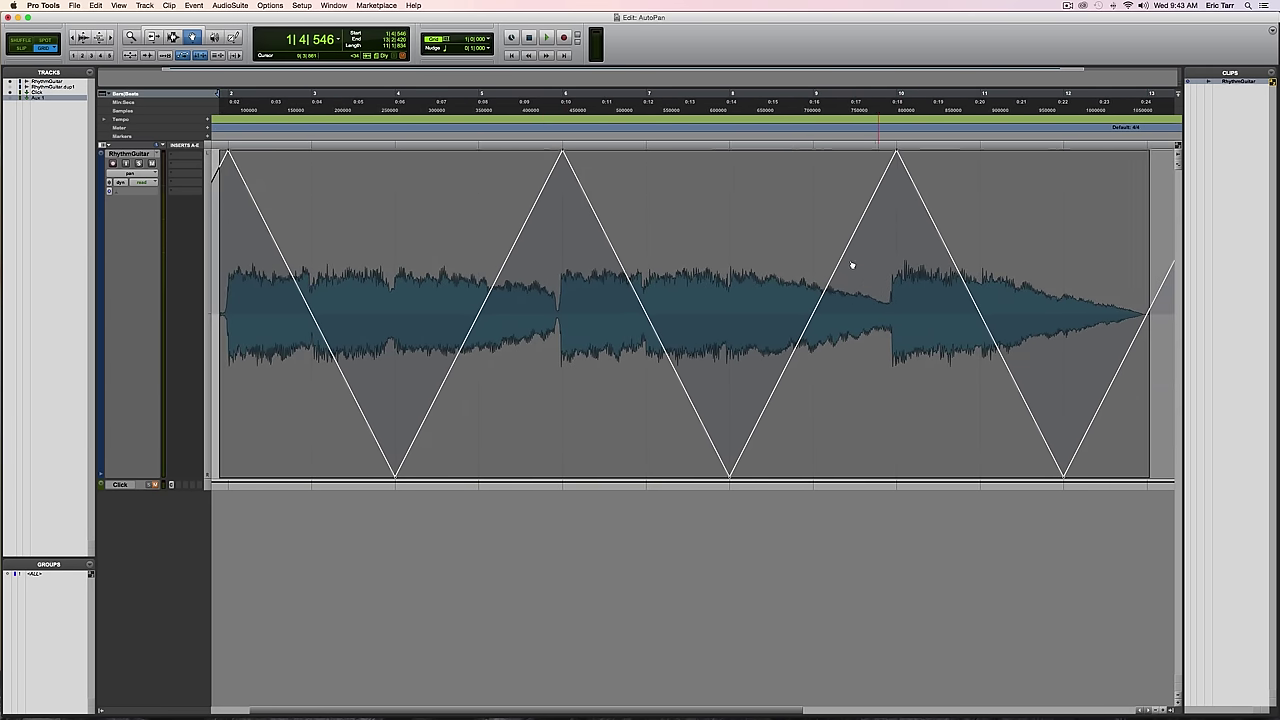
pyautogui.click(174, 158)
pyautogui.moveTo(192, 178)
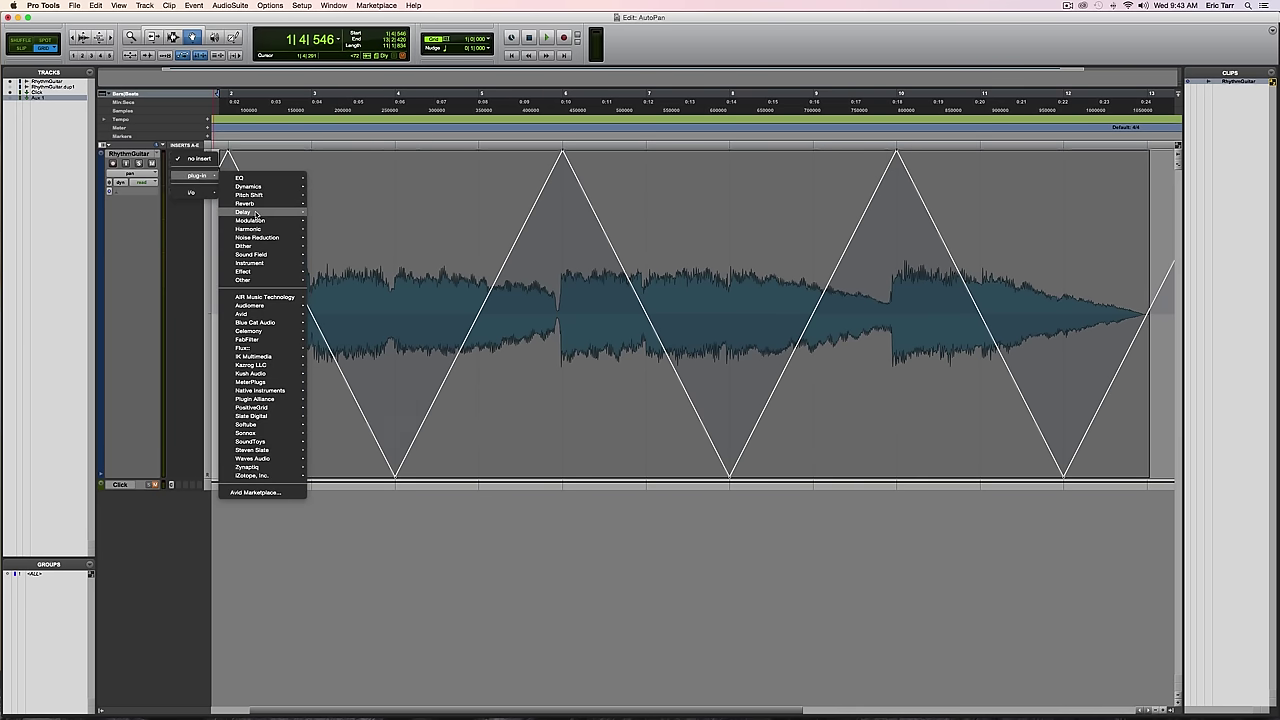
pyautogui.moveTo(256, 214)
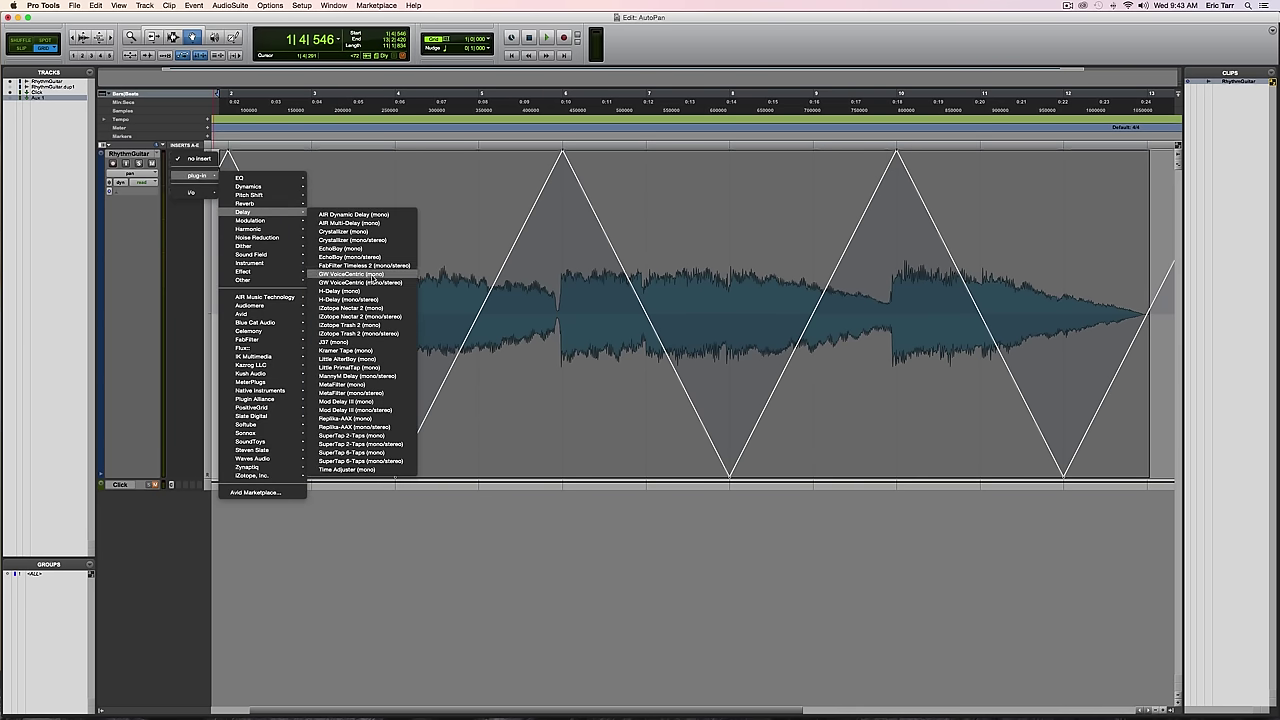
pyautogui.moveTo(250, 203)
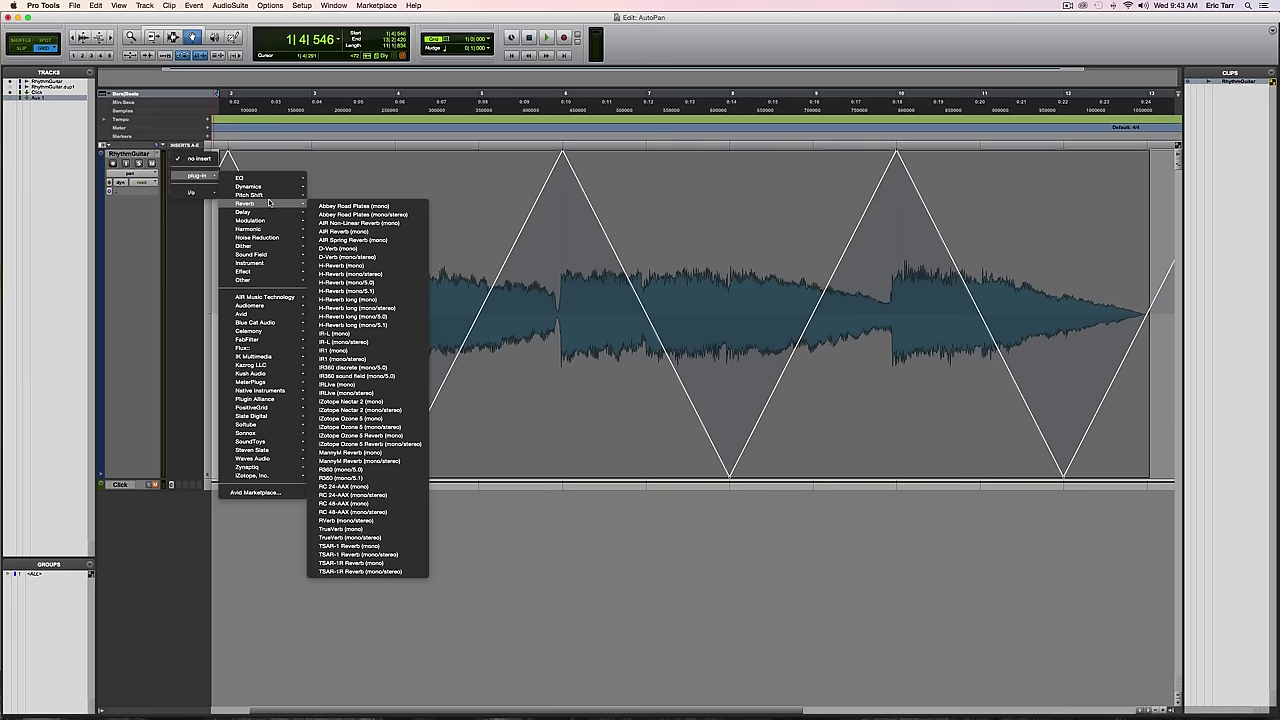
pyautogui.click(366, 249)
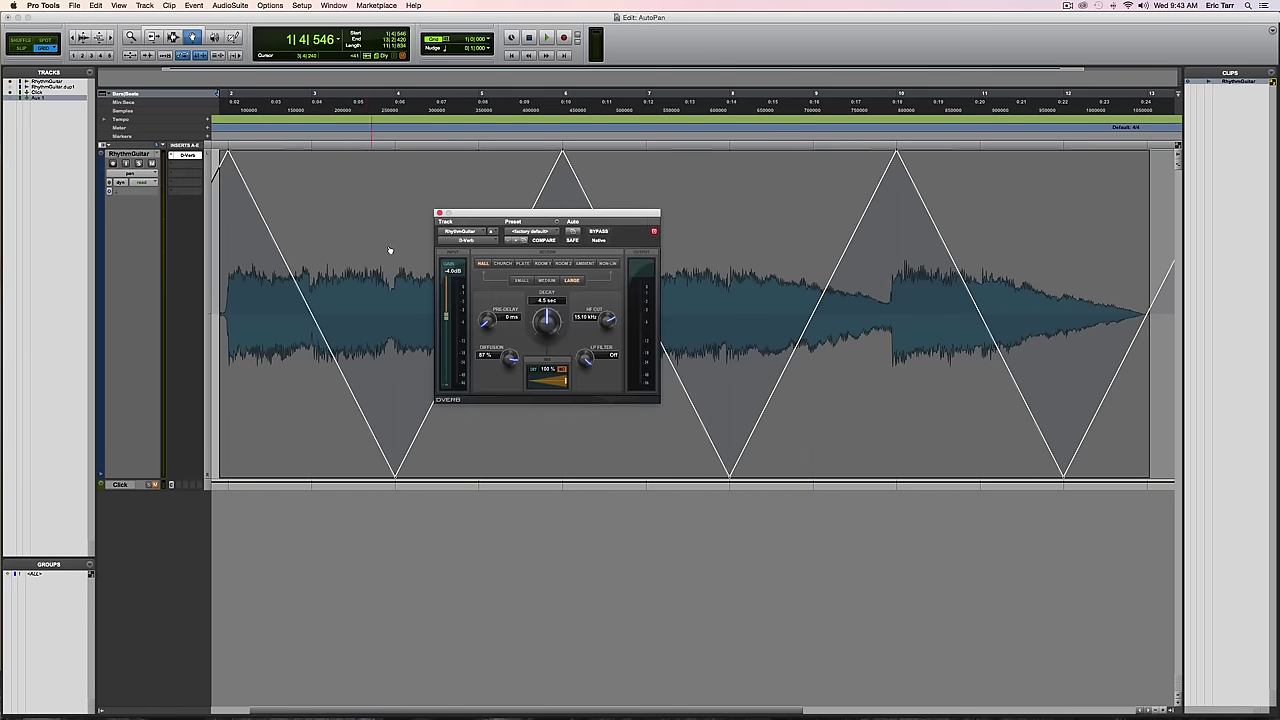
# Step: Set the D-Verb to Medium with a short decay, HF cut at 12.73 kHz and LP filter on
pyautogui.moveTo(518, 216); pyautogui.dragTo(606, 262)
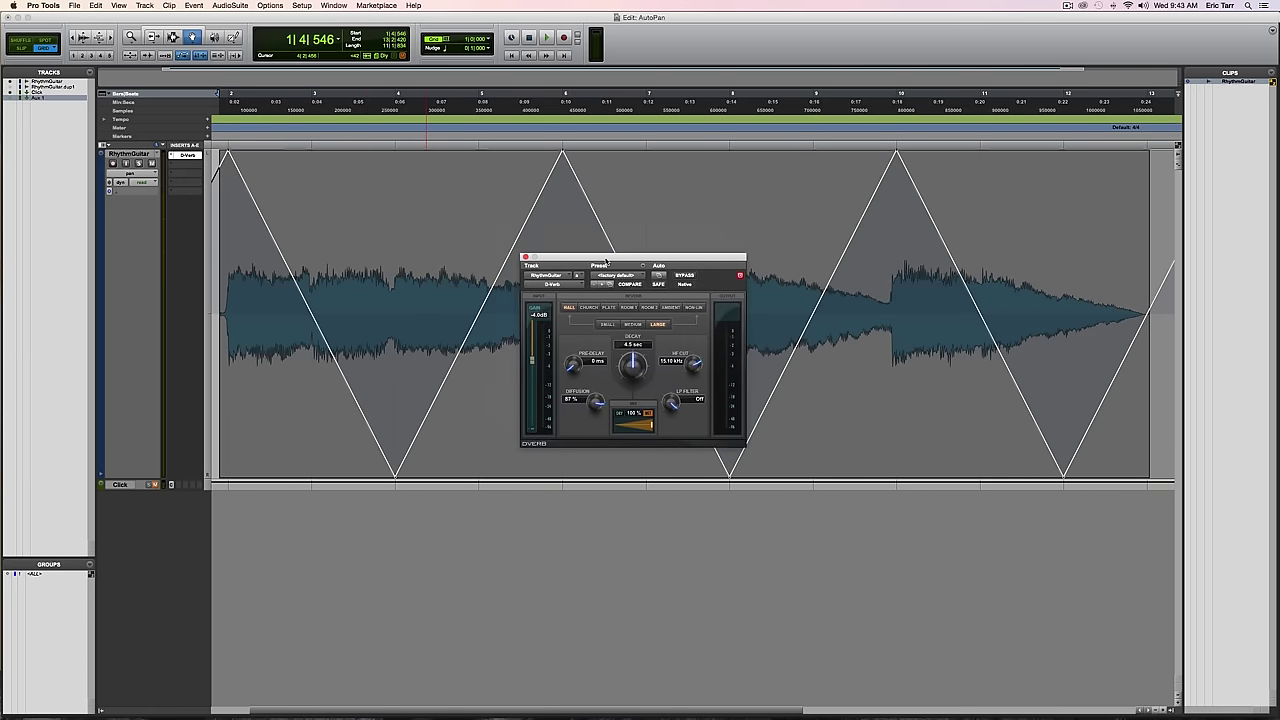
pyautogui.click(632, 324)
pyautogui.moveTo(628, 377); pyautogui.dragTo(535, 324)
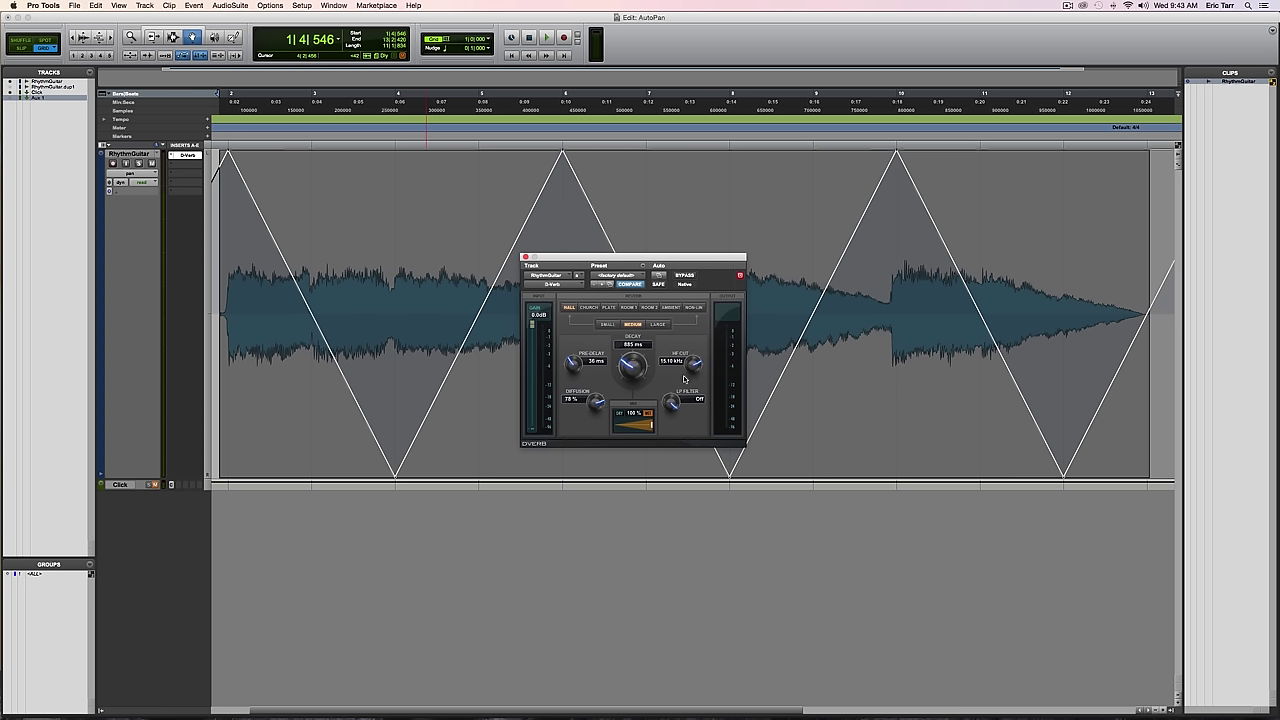
pyautogui.moveTo(691, 378); pyautogui.dragTo(667, 420)
# Step: Audition the reverb, then lower the D-Verb low-pass filter to 13.22 kHz
pyautogui.press('space')
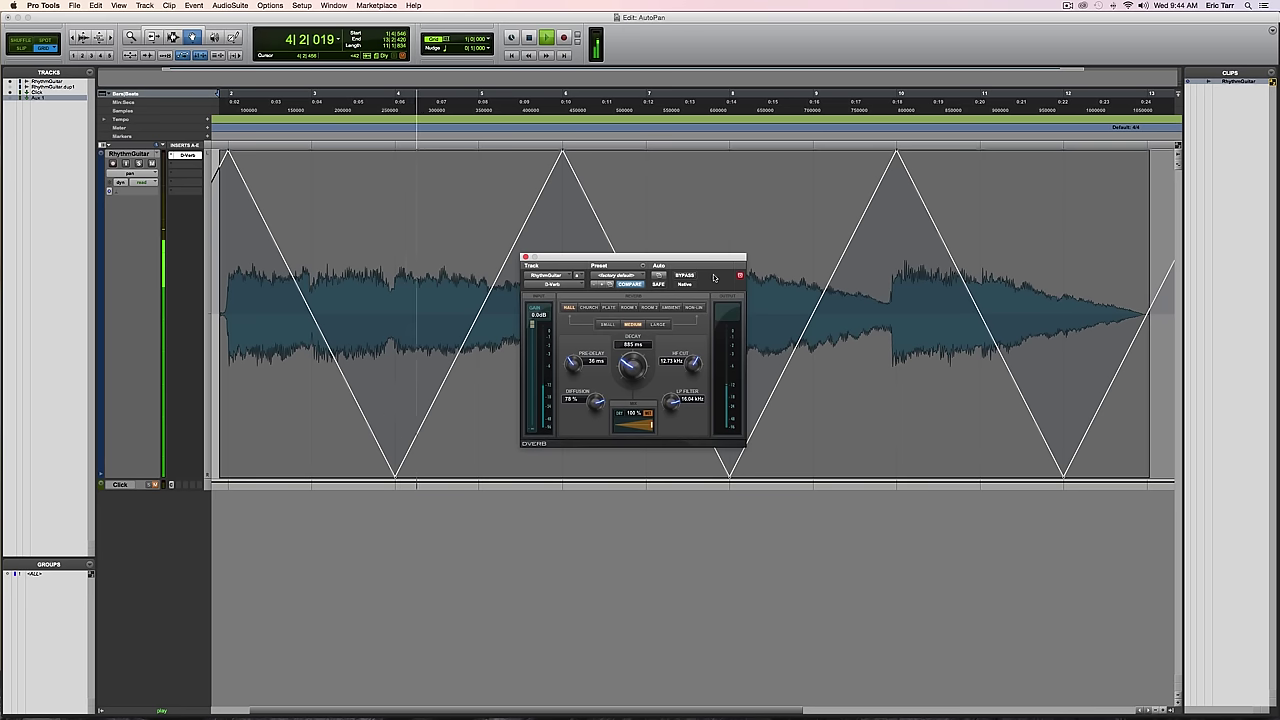
pyautogui.press('space')
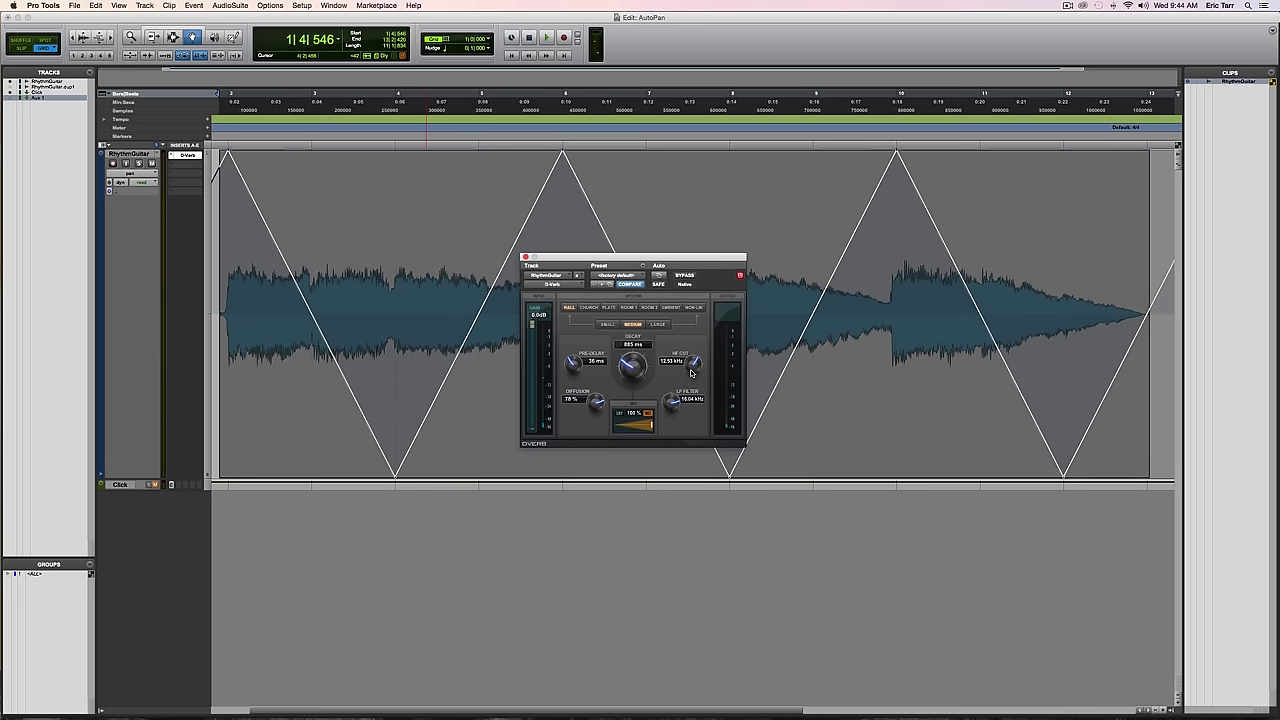
pyautogui.moveTo(675, 405); pyautogui.dragTo(672, 418)
# Step: Compare the guitar with D-Verb bypassed and active, leaving the reverb on and playback stopped
pyautogui.click(690, 277)
pyautogui.press('space')
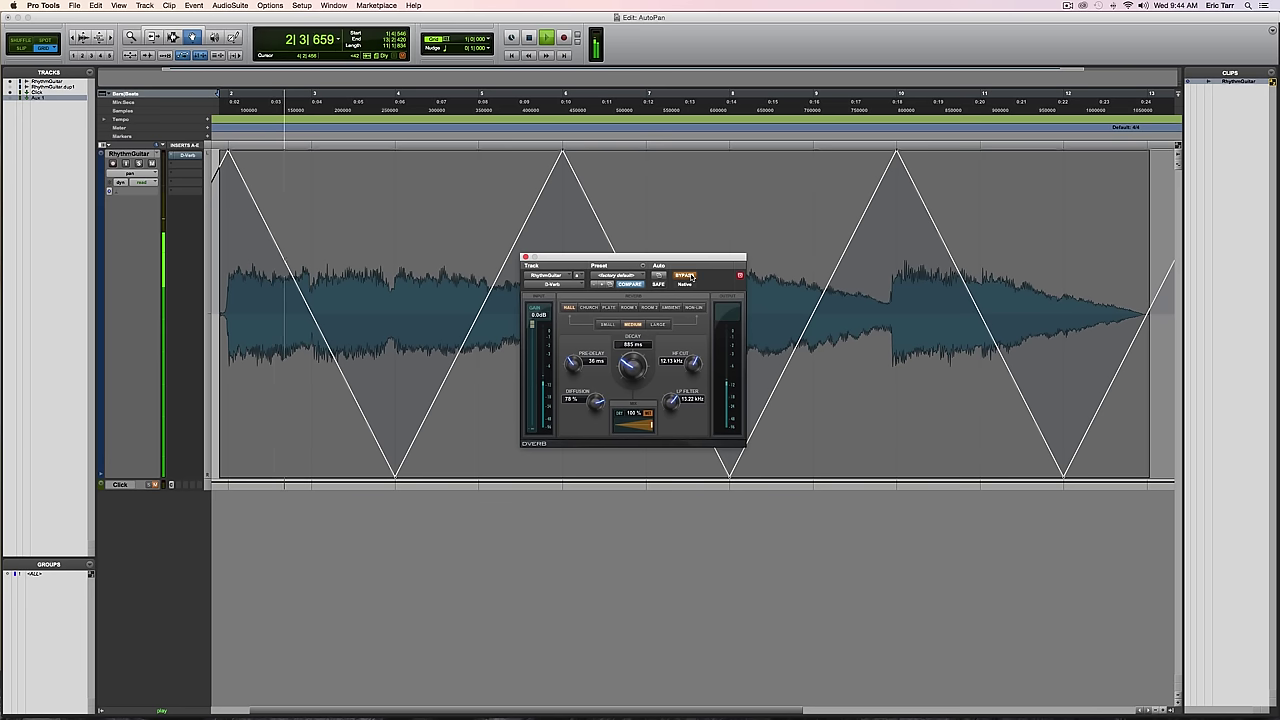
pyautogui.click(690, 277)
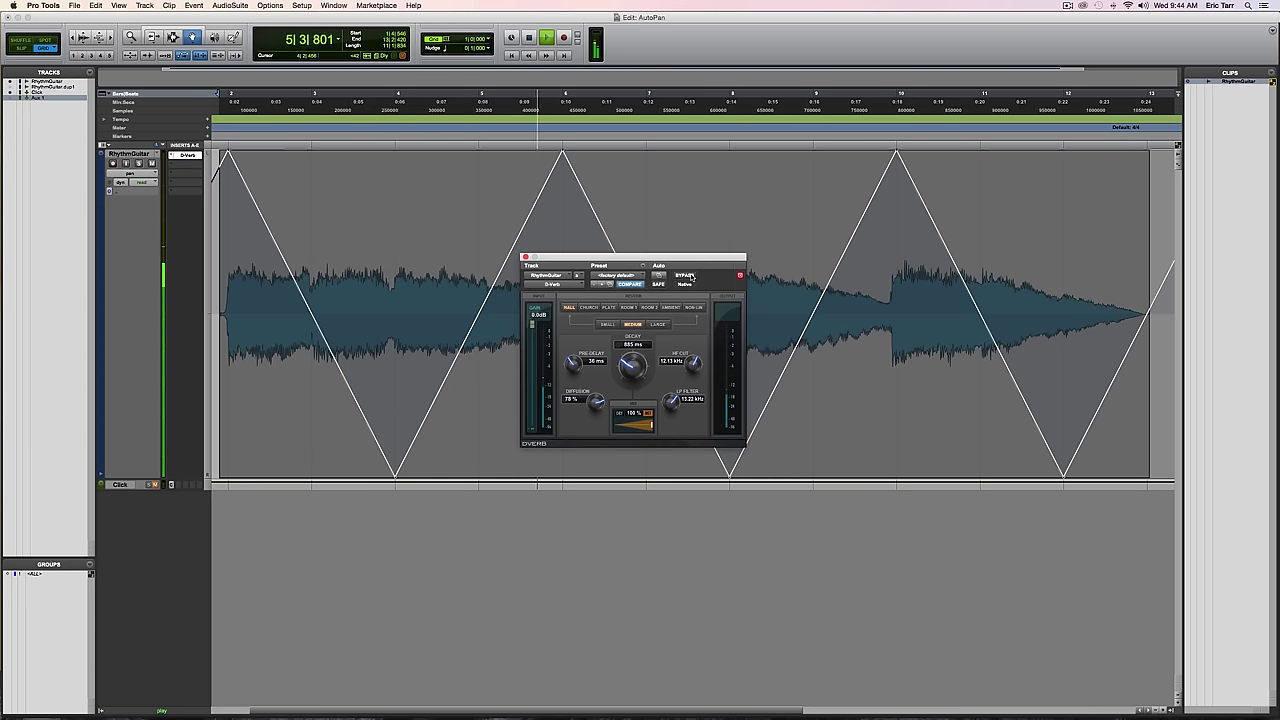
pyautogui.press('space')
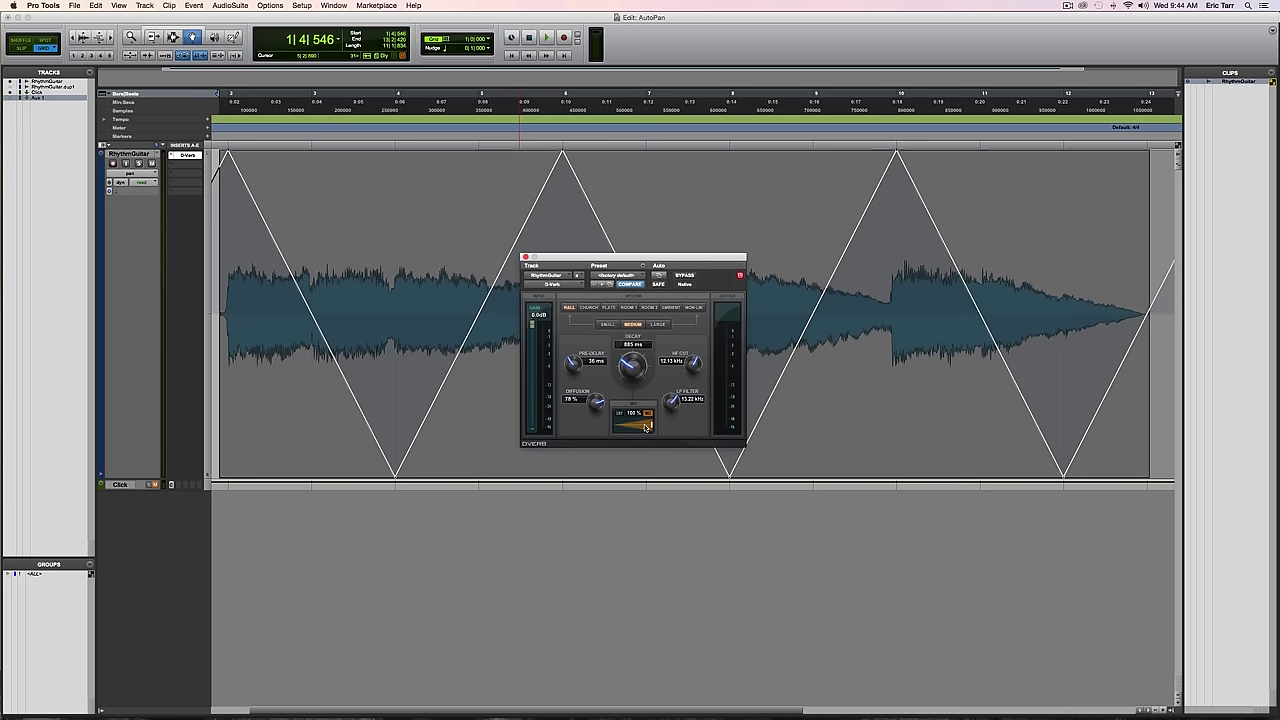
# Step: Enable D-Verb Wet/Dry automation and add a tall automation lane under a shortened RhythmGuitar track
pyautogui.rightClick(646, 427)
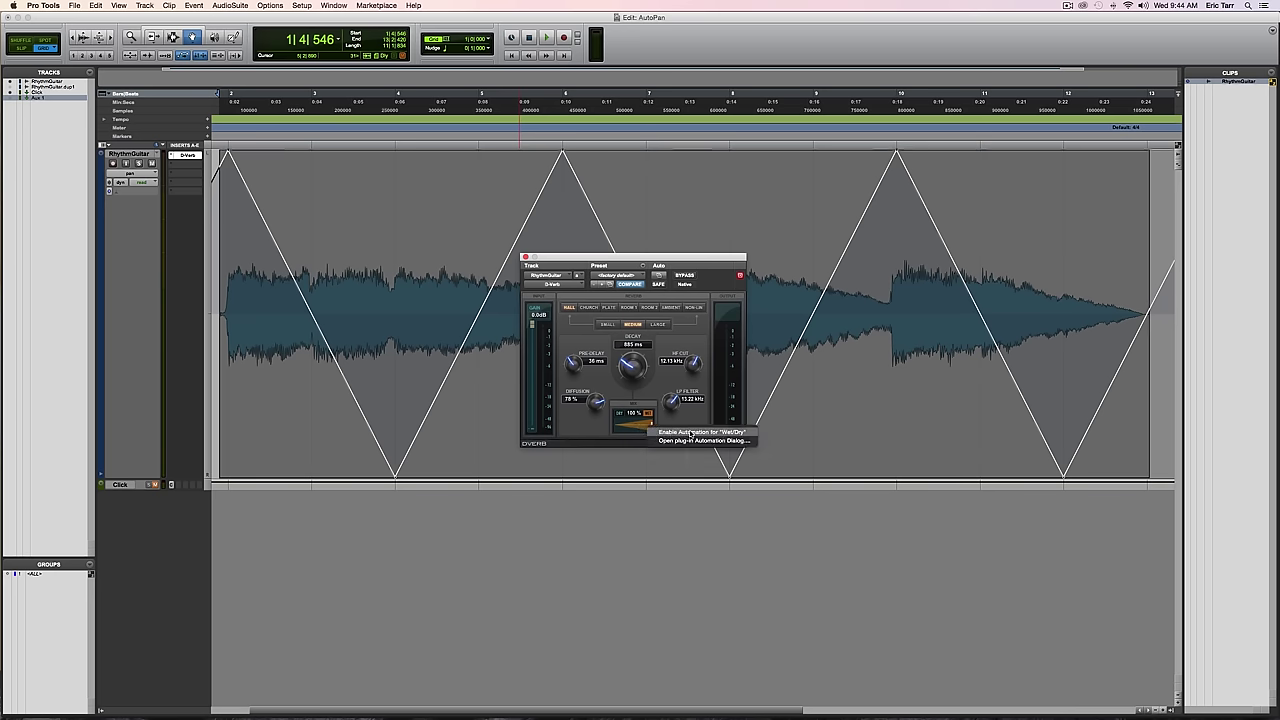
pyautogui.click(691, 432)
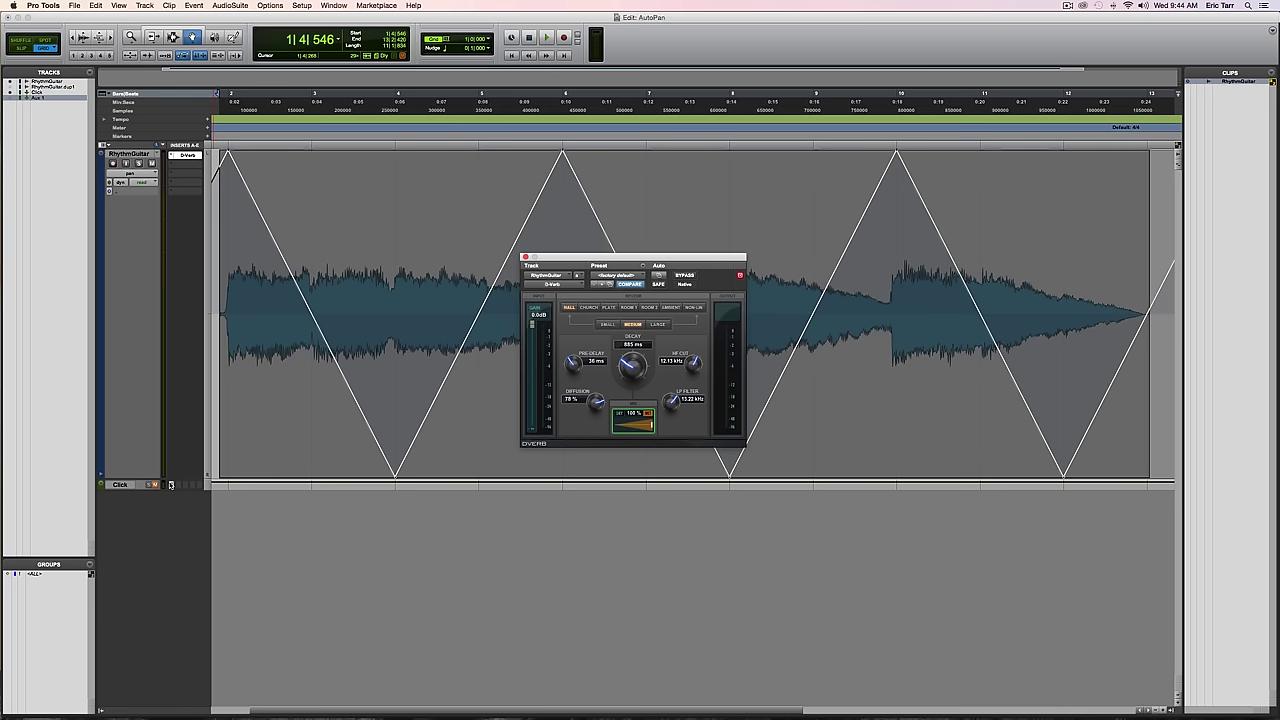
pyautogui.click(100, 478)
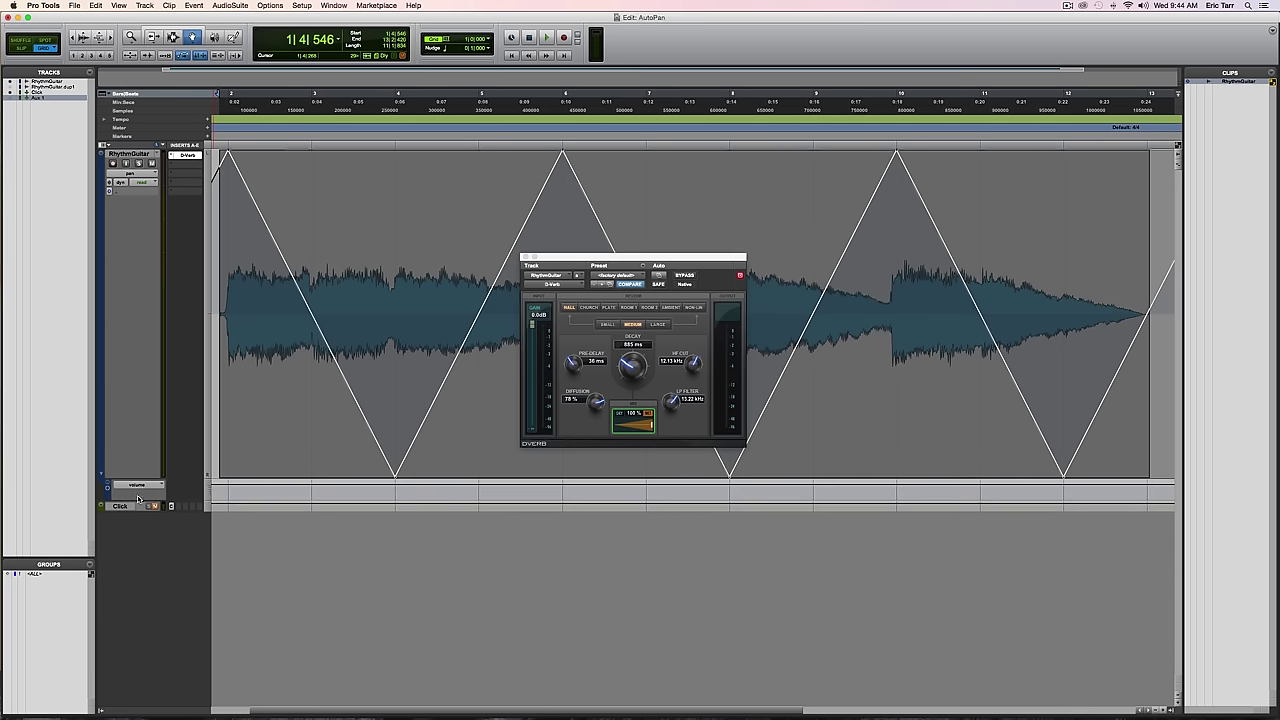
pyautogui.moveTo(137, 500); pyautogui.dragTo(137, 660)
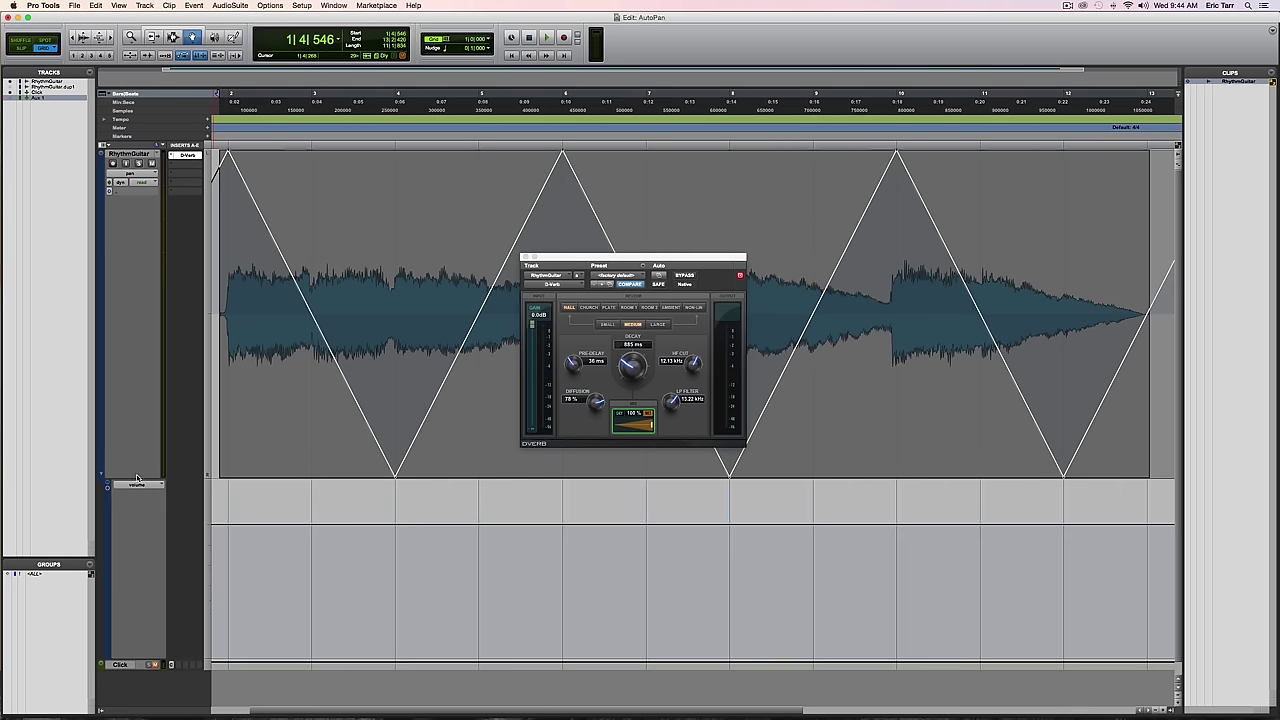
pyautogui.moveTo(137, 471); pyautogui.dragTo(140, 276)
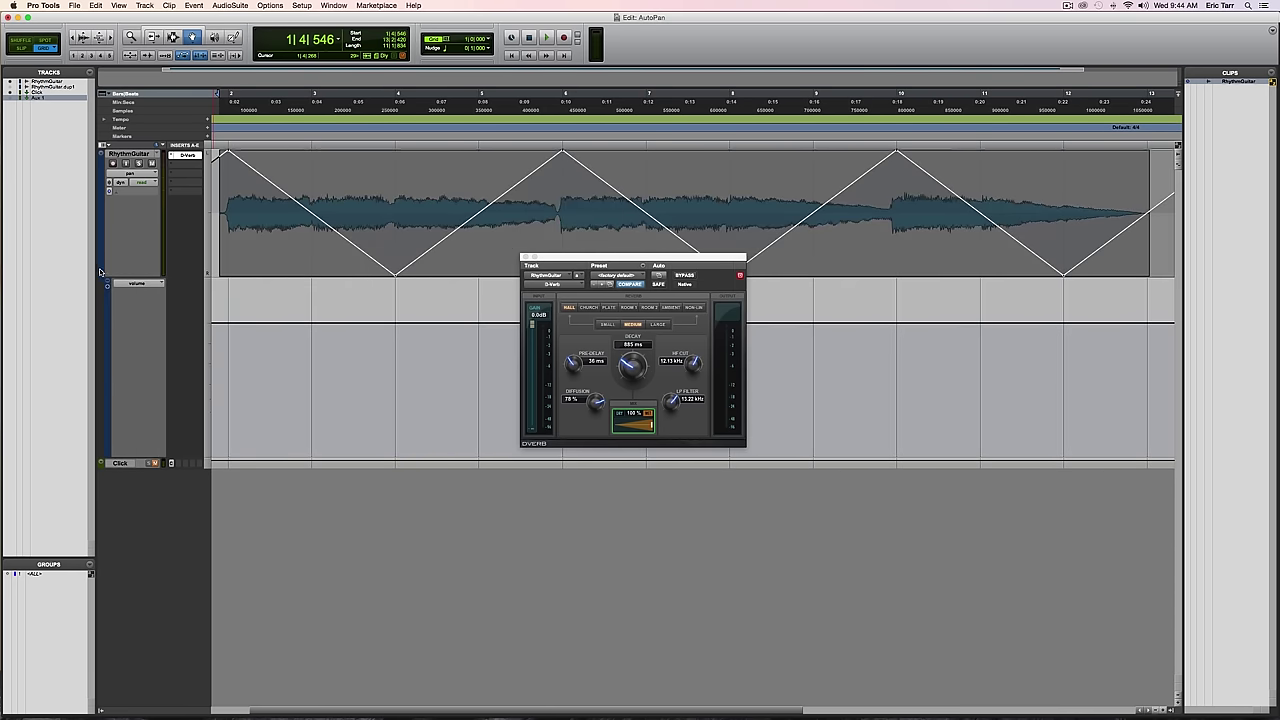
# Step: Set the new lane to RhythmGuitar fx a: D-Verb > Wet/Dry and move the reverb window below
pyautogui.click(149, 284)
pyautogui.moveTo(166, 320)
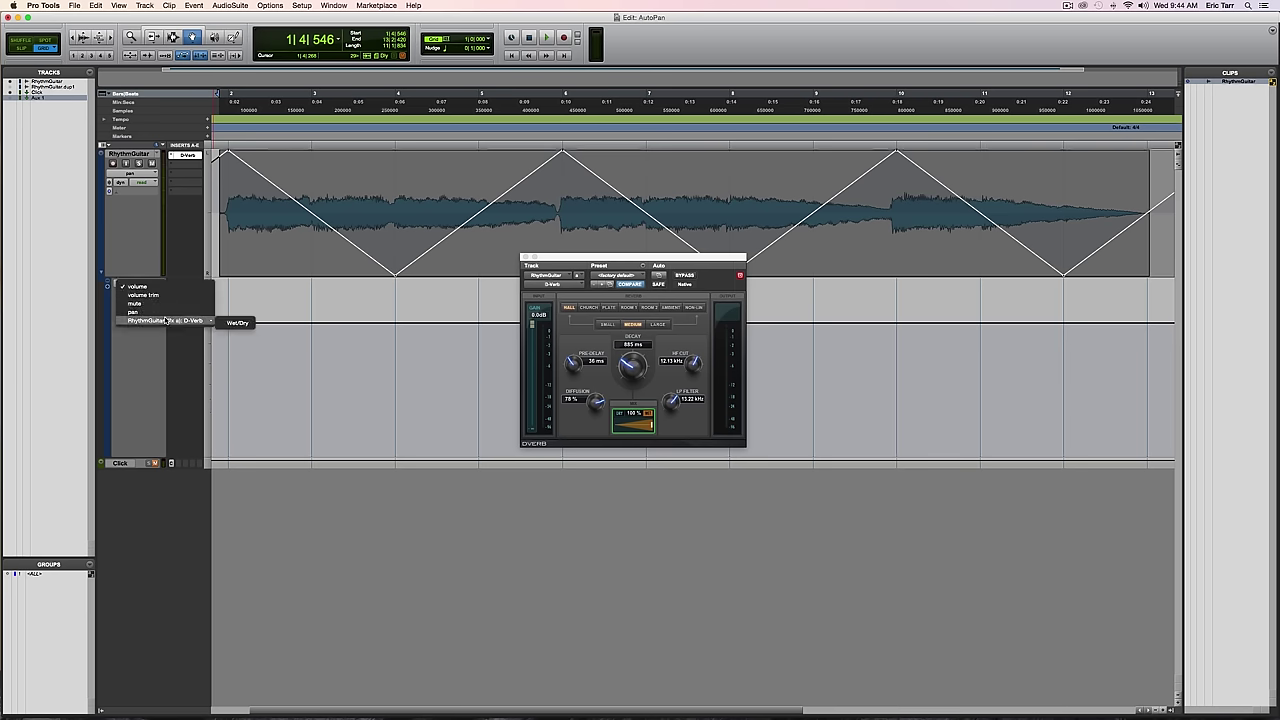
pyautogui.click(237, 322)
pyautogui.moveTo(553, 258); pyautogui.dragTo(536, 496)
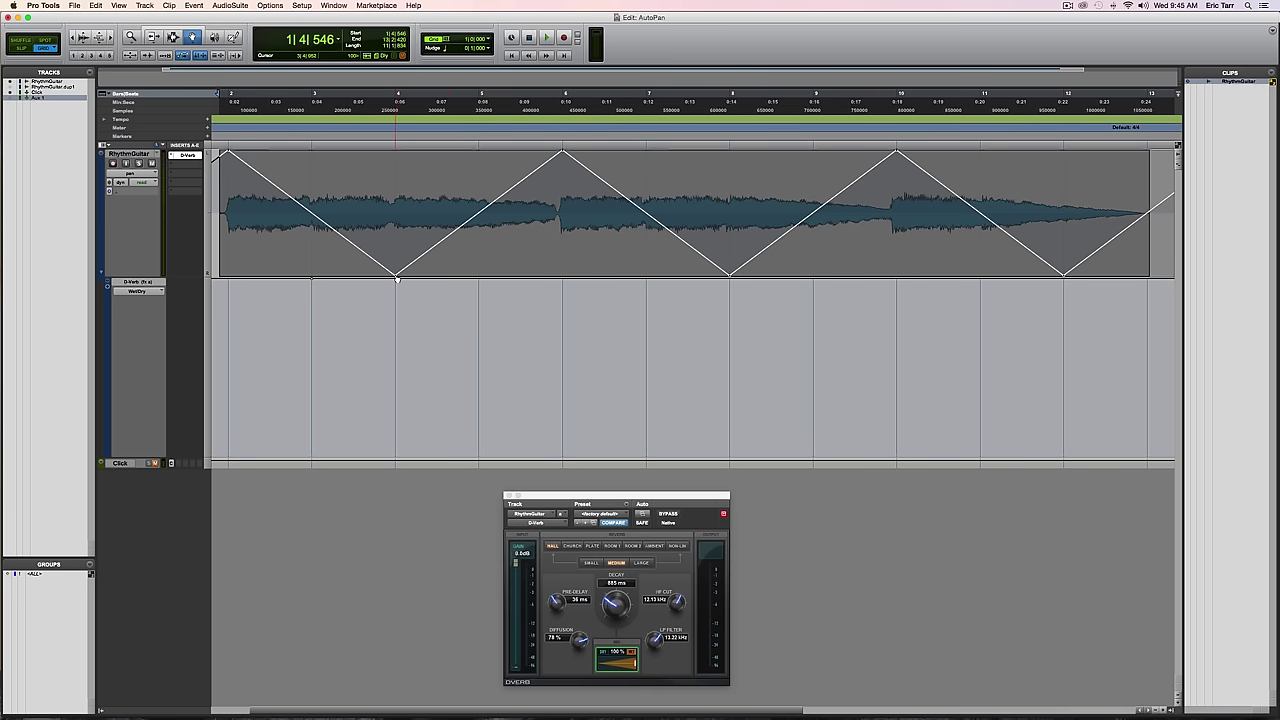
# Step: Draw Wet/Dry breakpoints alternating top and bottom, a quarter cycle offset from the pan triangle
pyautogui.moveTo(479, 282); pyautogui.dragTo(478, 455)
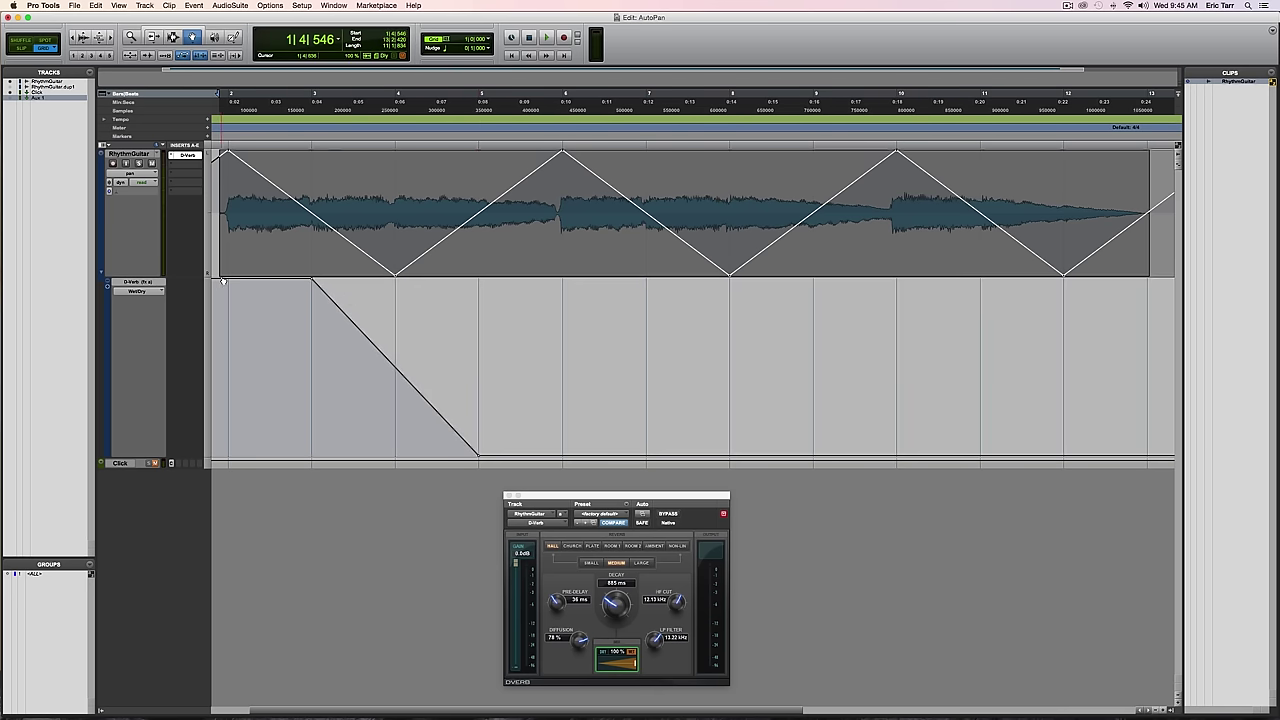
pyautogui.moveTo(226, 282); pyautogui.dragTo(232, 373)
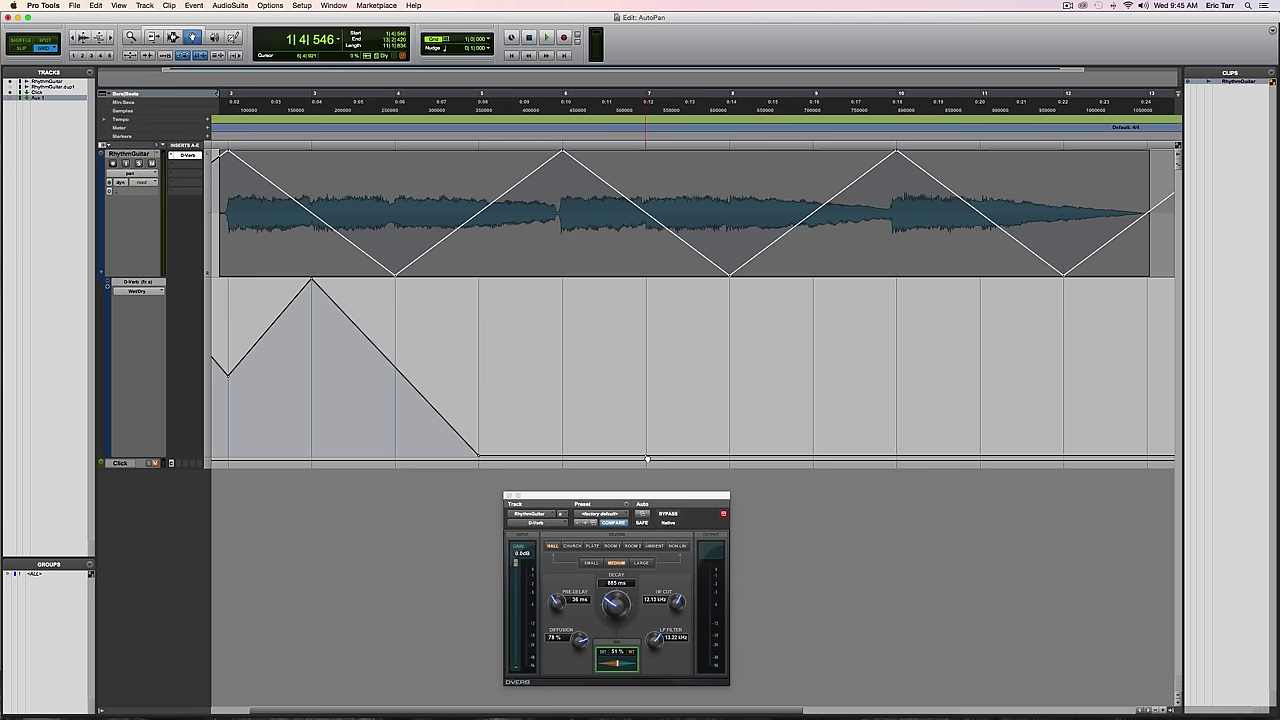
pyautogui.moveTo(647, 458); pyautogui.dragTo(655, 263)
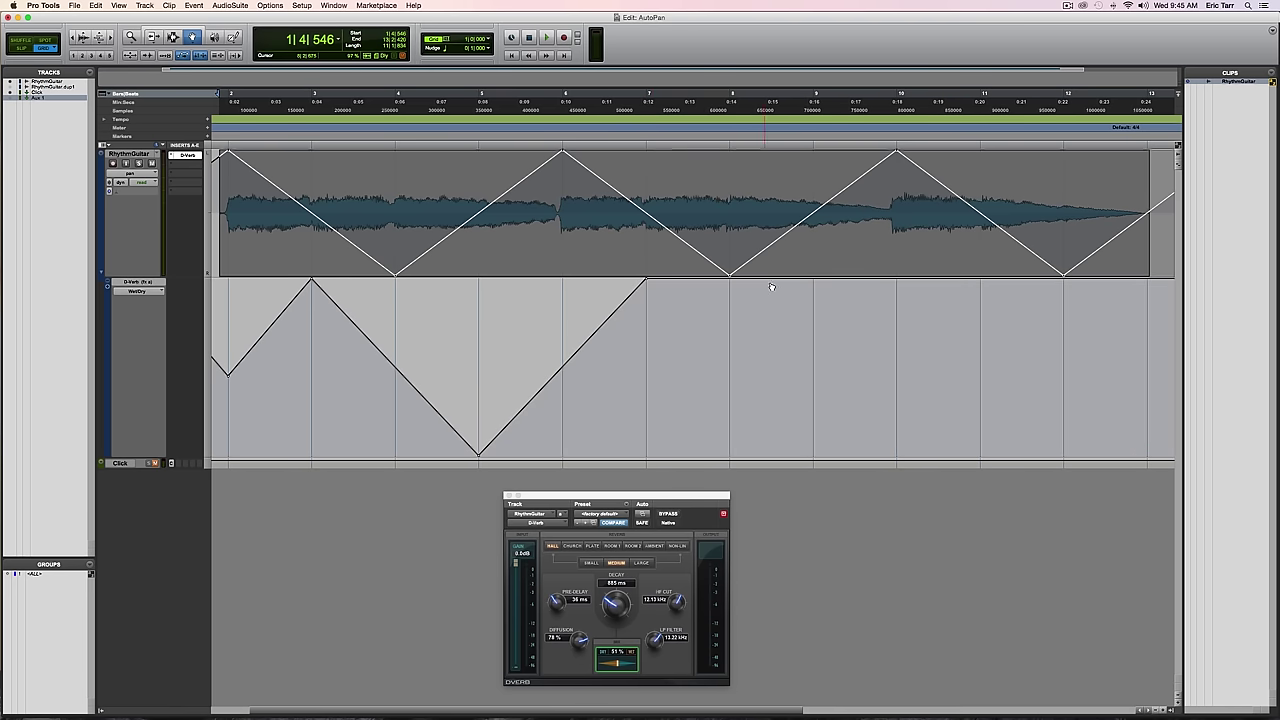
pyautogui.moveTo(815, 280); pyautogui.dragTo(813, 456)
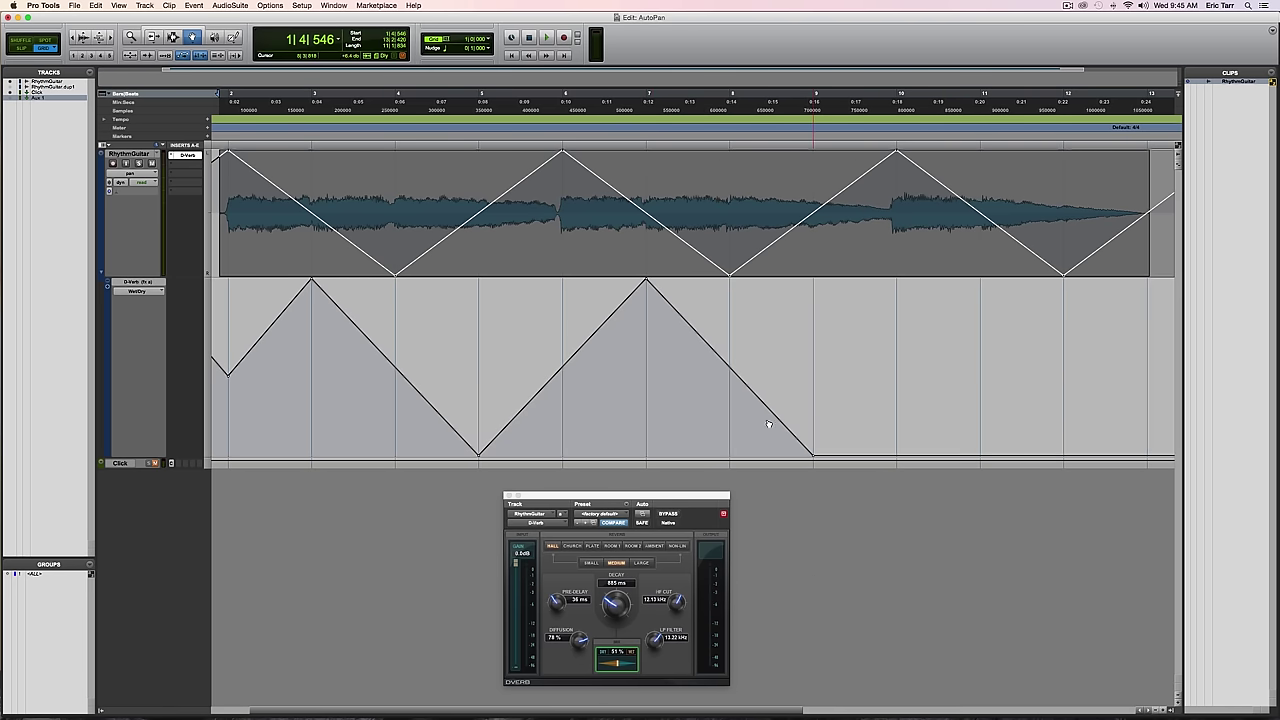
pyautogui.hscroll(5, 714, 357)
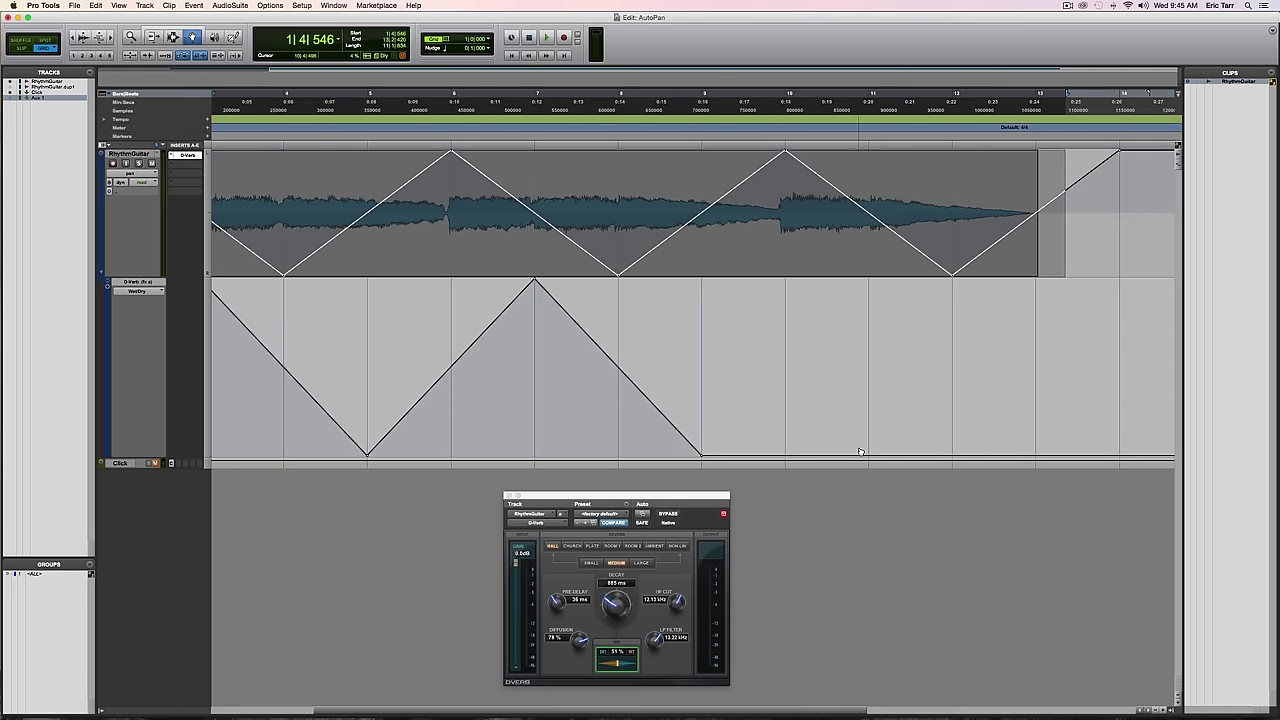
pyautogui.moveTo(868, 456); pyautogui.dragTo(867, 269)
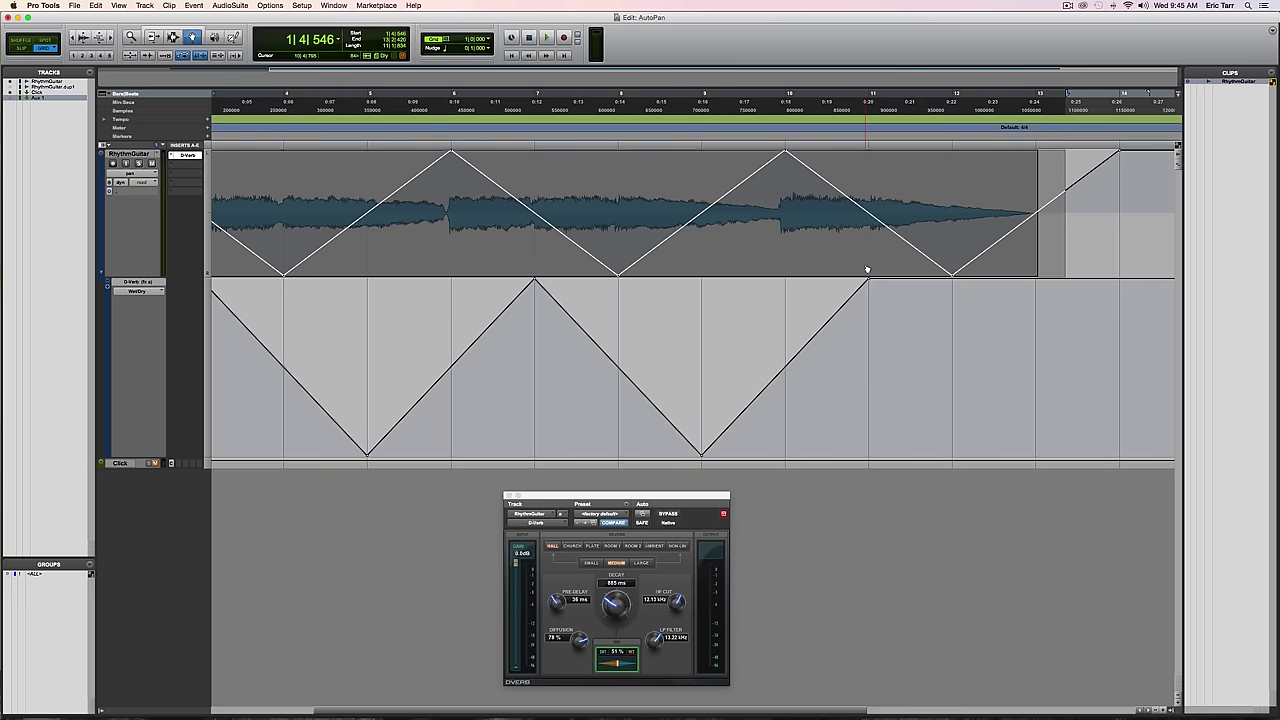
pyautogui.click(1036, 281)
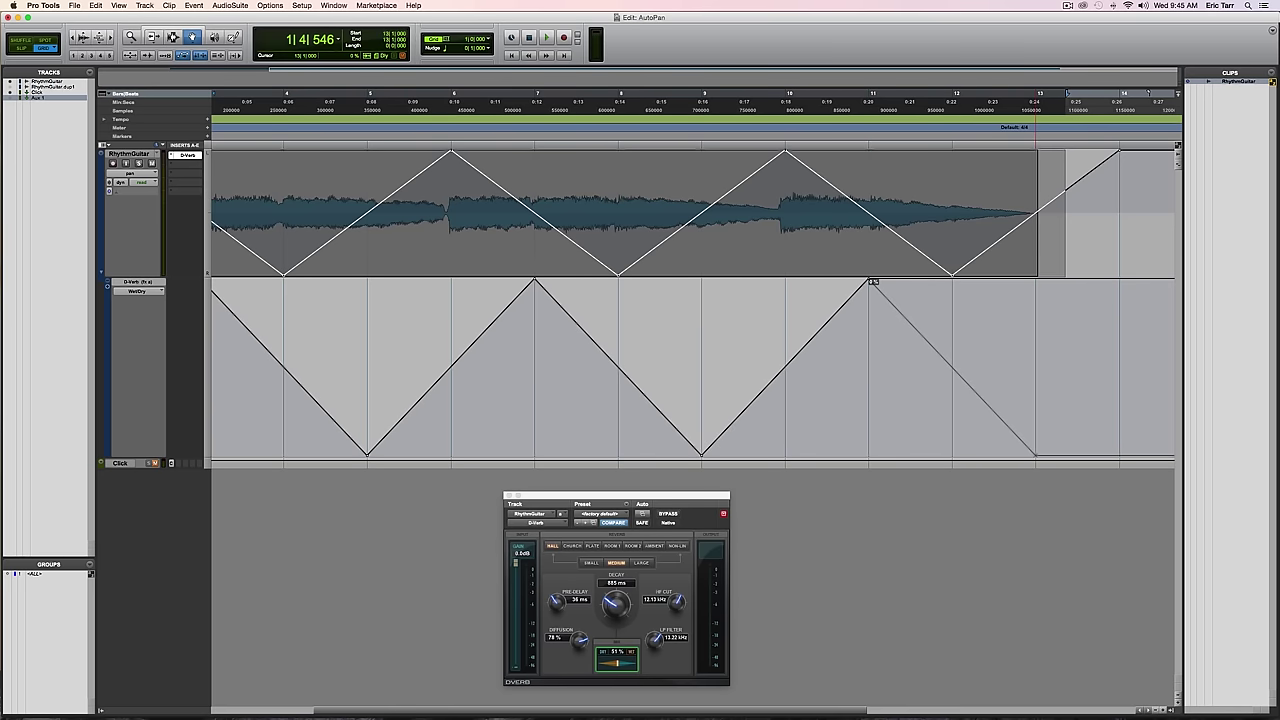
pyautogui.hscroll(-8, 1006, 357)
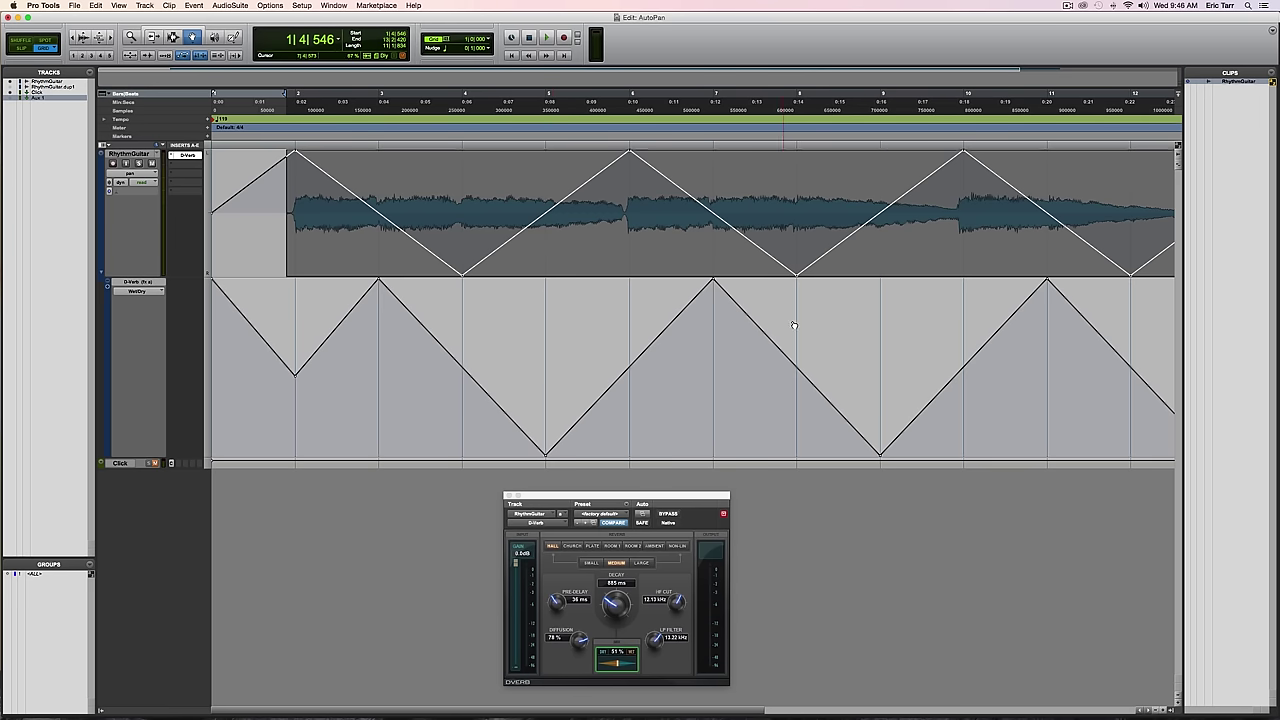
pyautogui.hscroll(5, 776, 315)
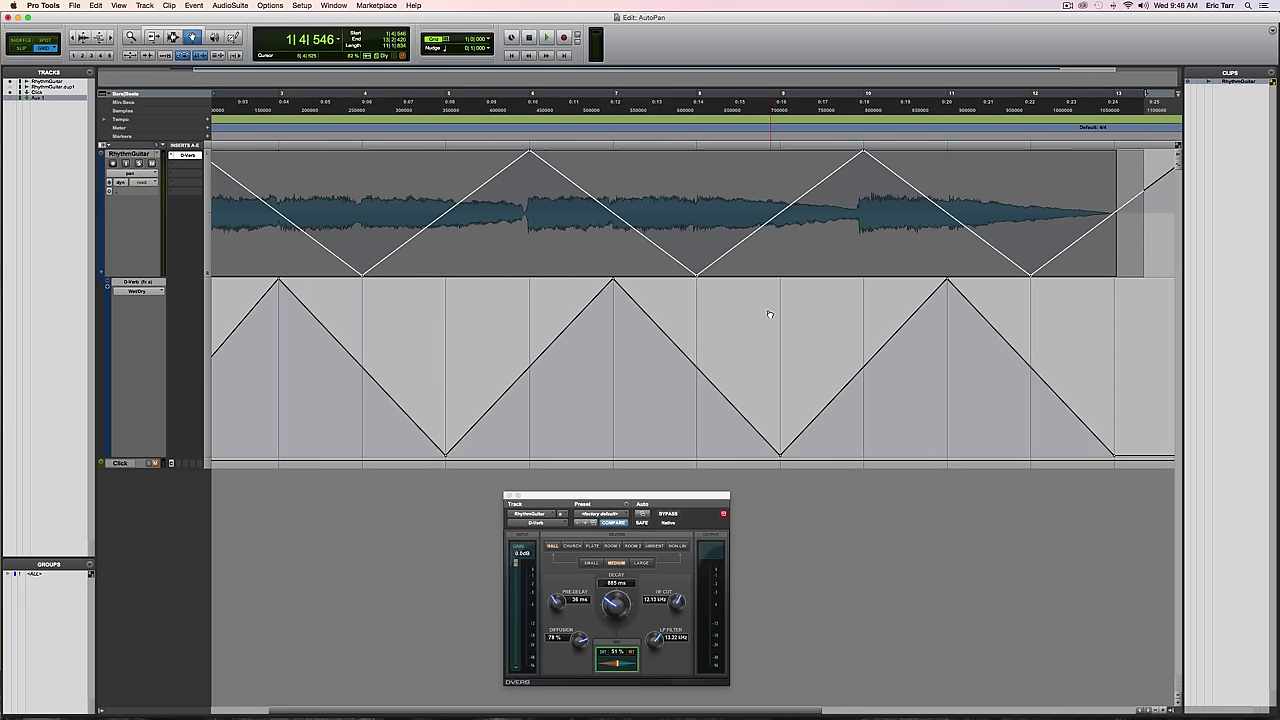
pyautogui.hscroll(-3, 591, 327)
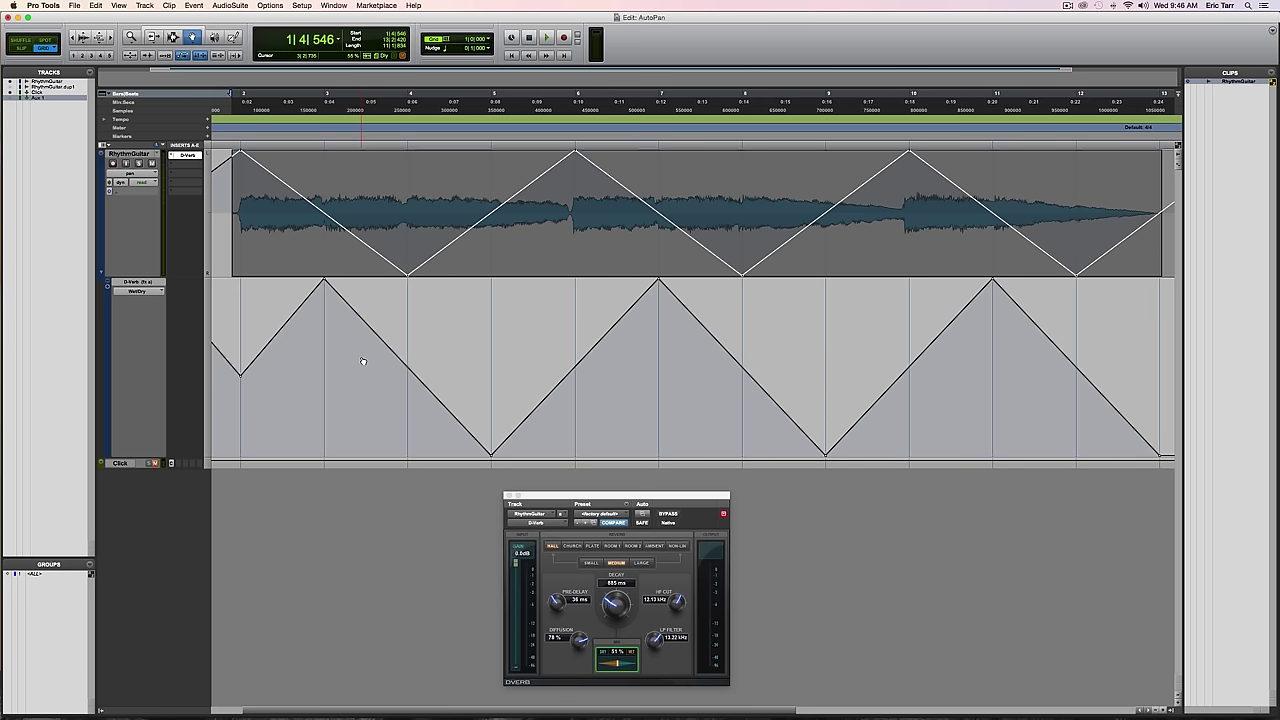
pyautogui.press('space')
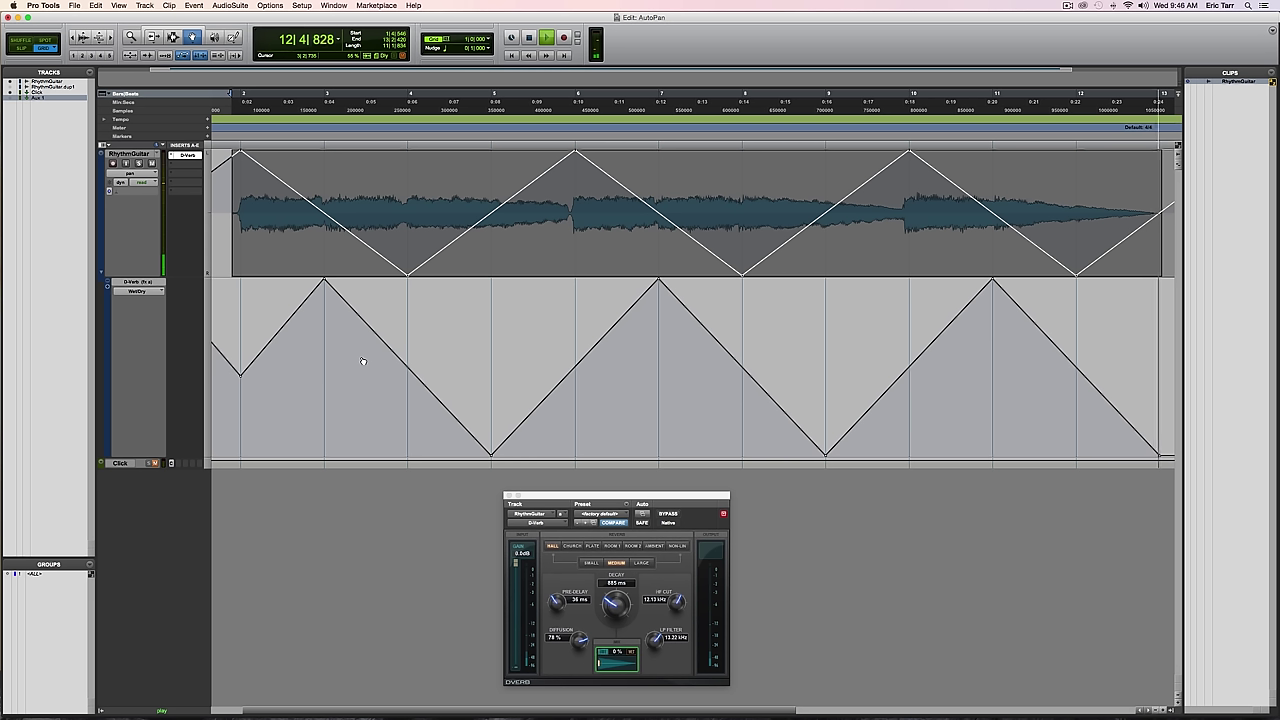
pyautogui.press('space')
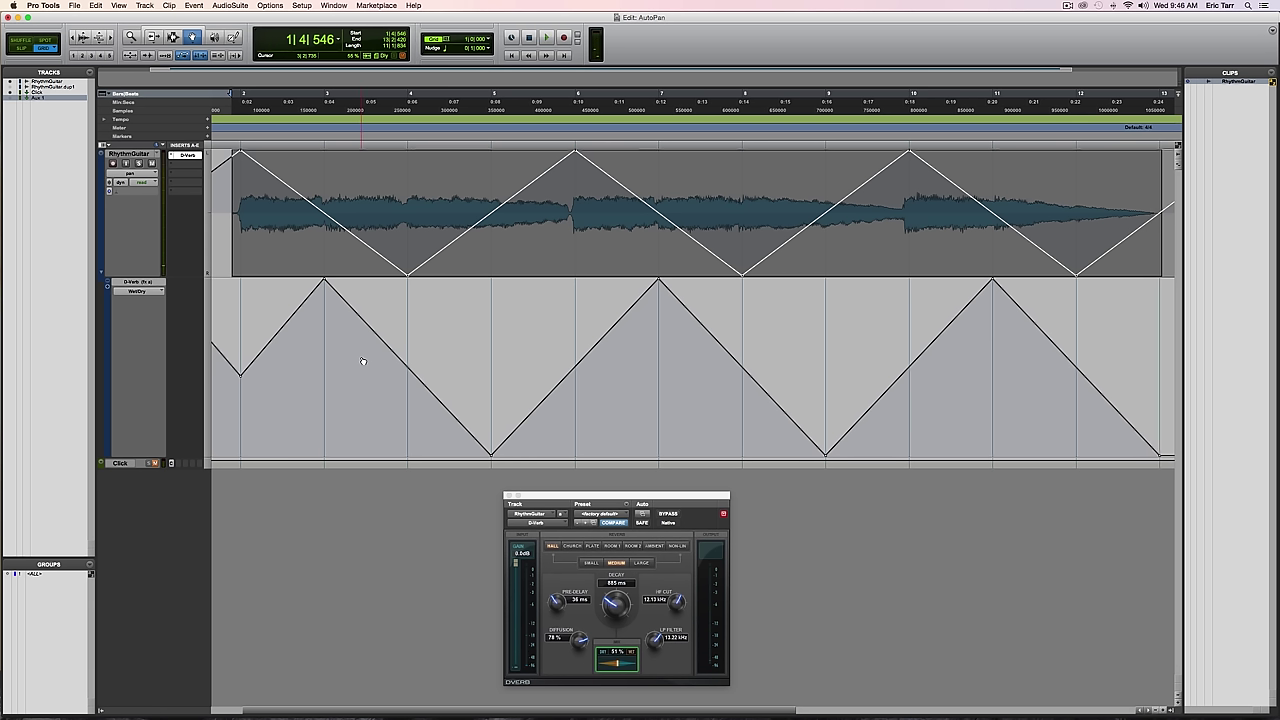